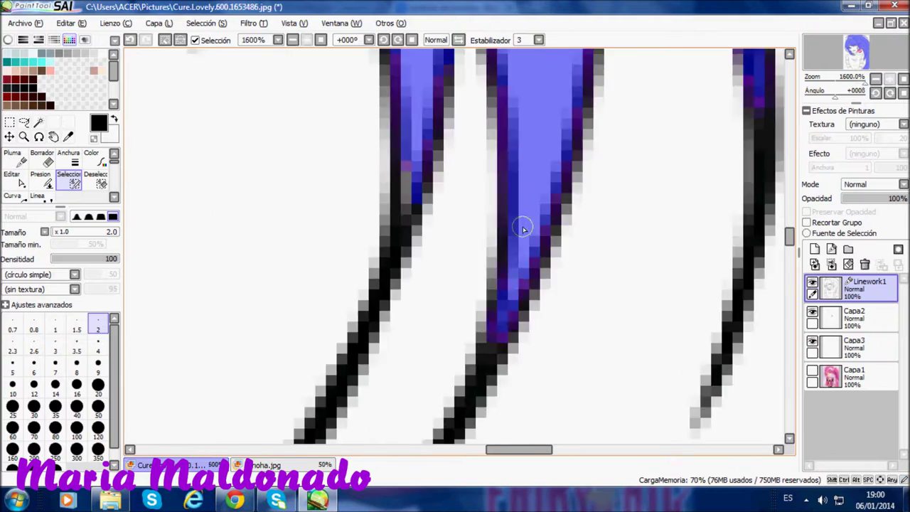
# Put Capa3 in a new layer folder, fill the selected hair on it with blue, and make Linework1 active.
pyautogui.scroll(4, 497, 246)
pyautogui.scroll(-10, 498, 245)
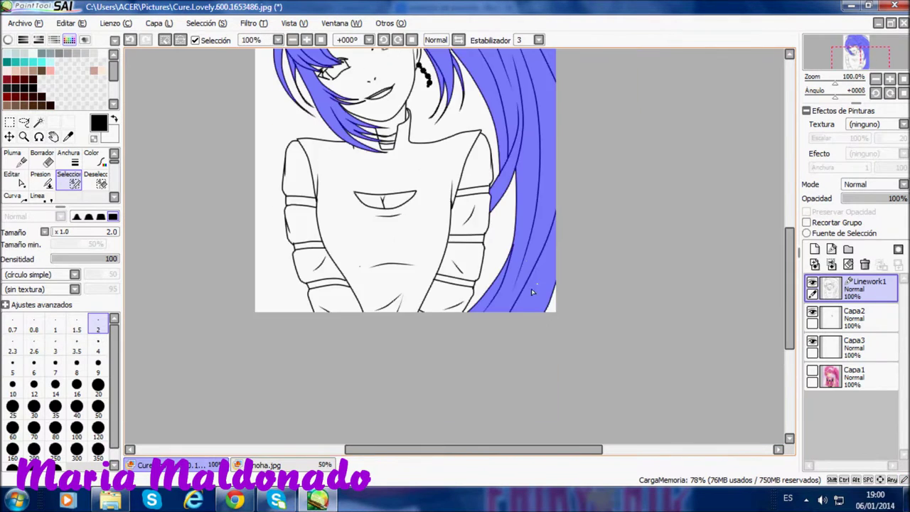
pyautogui.click(848, 249)
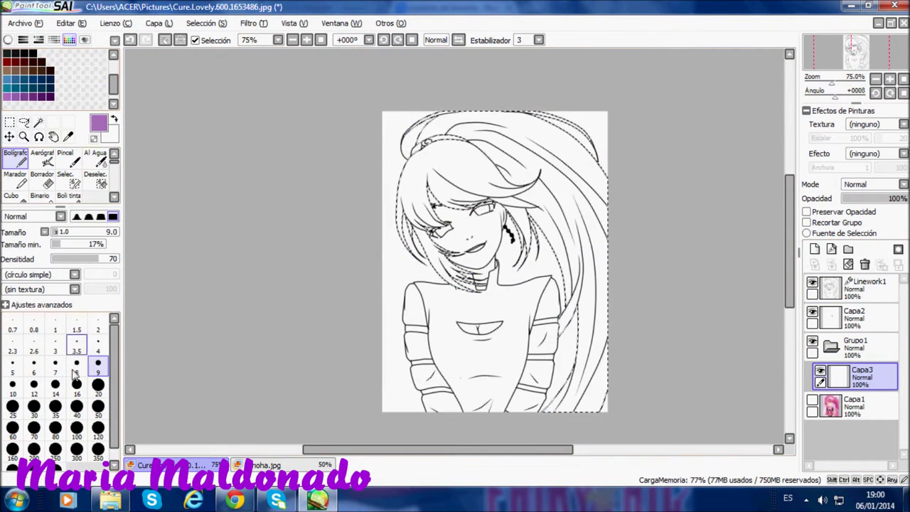
pyautogui.scroll(5, 619, 213)
pyautogui.click(863, 285)
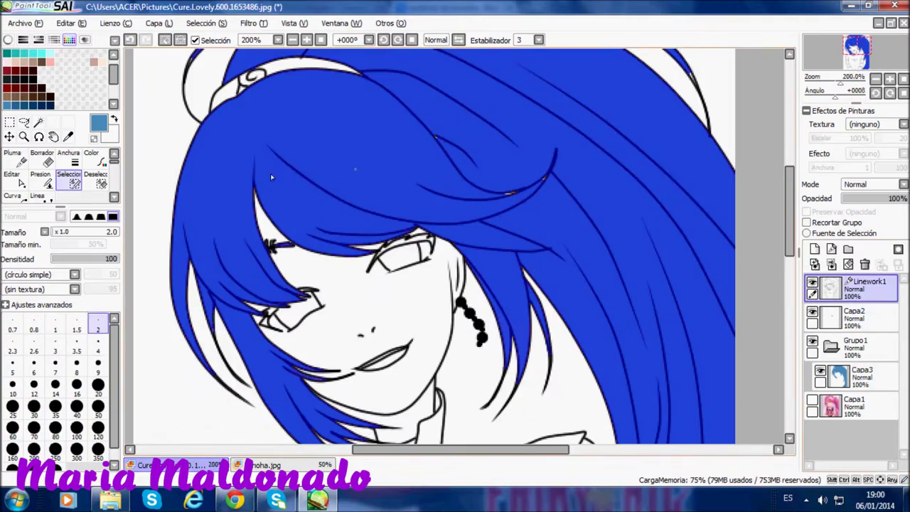
# Add a linework layer above Capa3 inside Grupo1 and set the Curve tool to size 9 in dark blue.
pyautogui.scroll(-3, 348, 246)
pyautogui.click(831, 248)
pyautogui.click(12, 196)
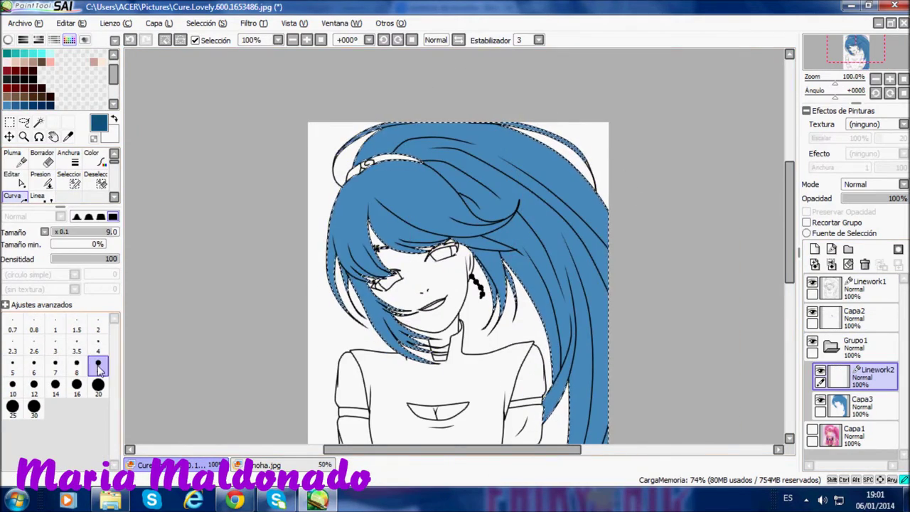
pyautogui.click(98, 364)
# Draw dark blue shadow curves along the long strands of the ponytail, following the black hair lines.
pyautogui.scroll(4, 324, 192)
pyautogui.scroll(-2, 535, 196)
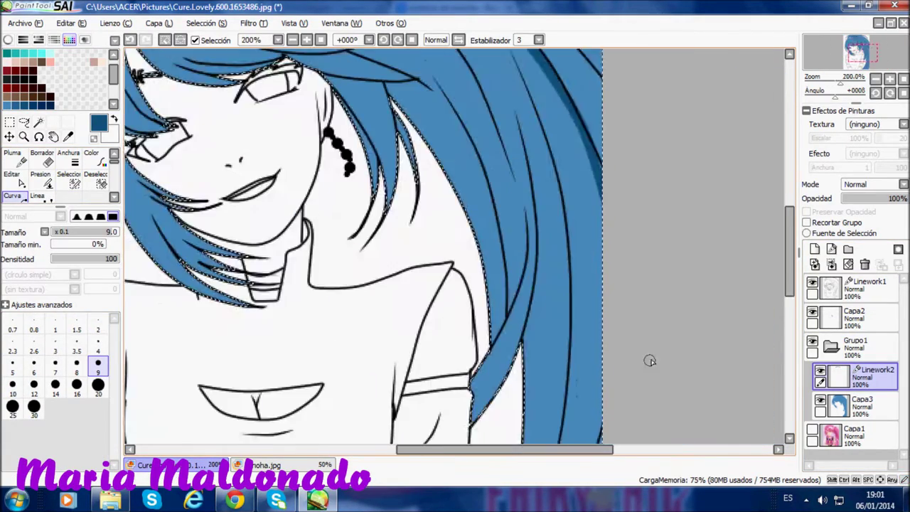
pyautogui.scroll(3, 523, 350)
pyautogui.scroll(-3, 522, 350)
pyautogui.scroll(-3, 522, 350)
pyautogui.scroll(2, 588, 223)
pyautogui.scroll(3, 589, 223)
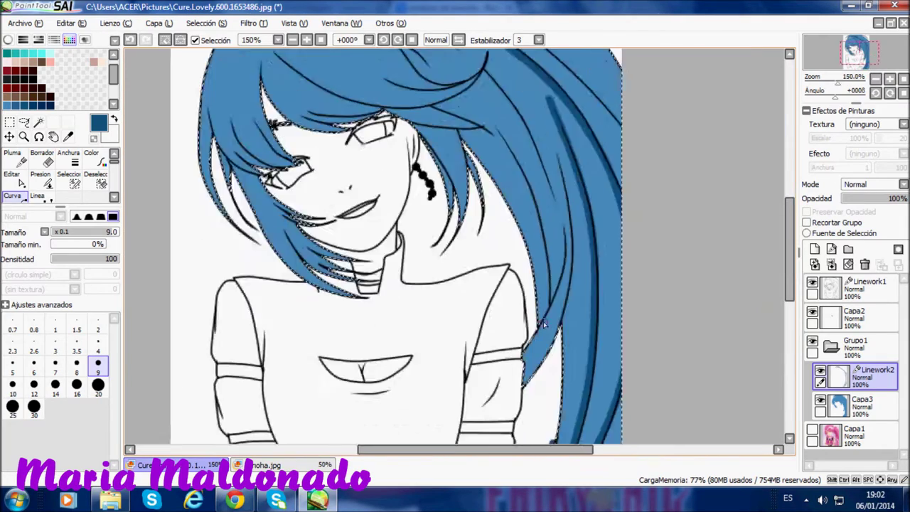
pyautogui.scroll(-2, 548, 179)
pyautogui.scroll(-1, 548, 179)
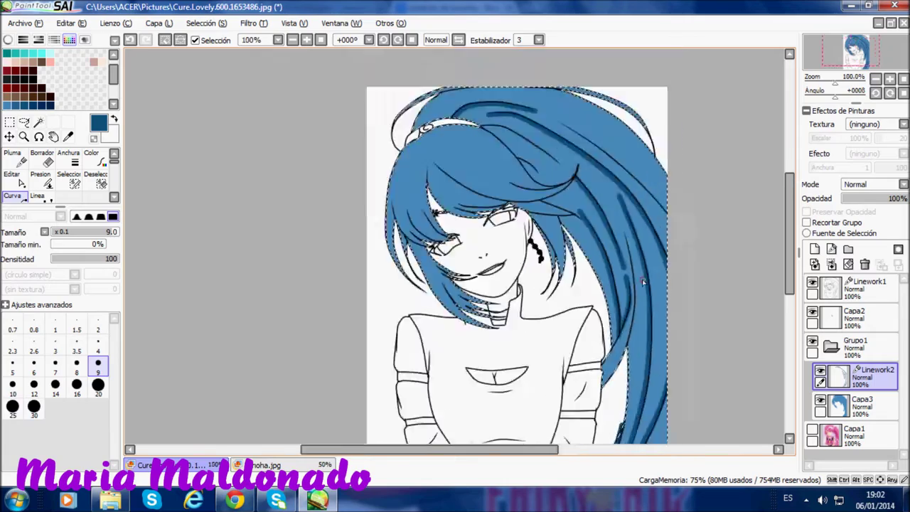
# Draw dark blue shadow curves along the lower edge and inner strands of the sweeping fringe.
pyautogui.scroll(2, 548, 179)
pyautogui.moveTo(420, 89); pyautogui.dragTo(654, 204)
pyautogui.click(640, 217)
pyautogui.press('ctrl')
pyautogui.scroll(-3, 477, 210)
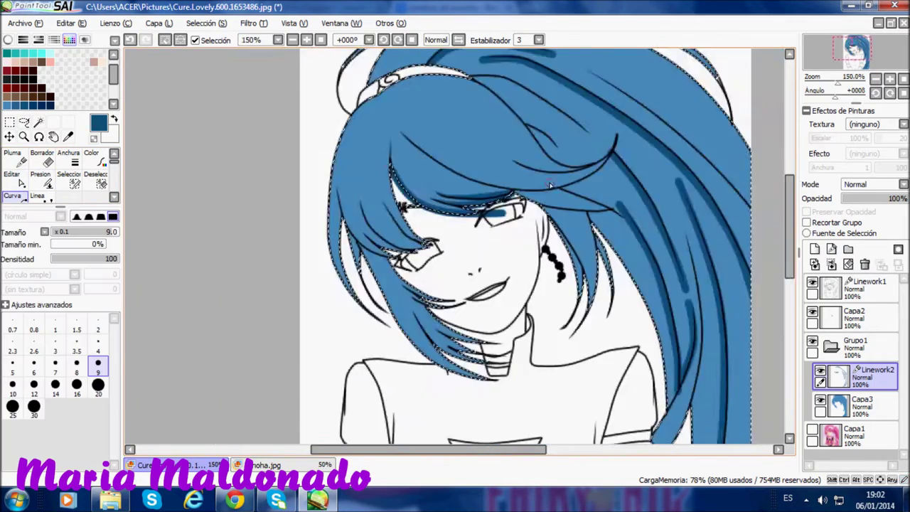
pyautogui.scroll(4, 655, 184)
pyautogui.scroll(-2, 645, 155)
# Taper the ends of the ponytail and fringe shadow strokes by lowering the pressure at their end points.
pyautogui.click(40, 177)
pyautogui.press('ctrl')
pyautogui.press('ctrl')
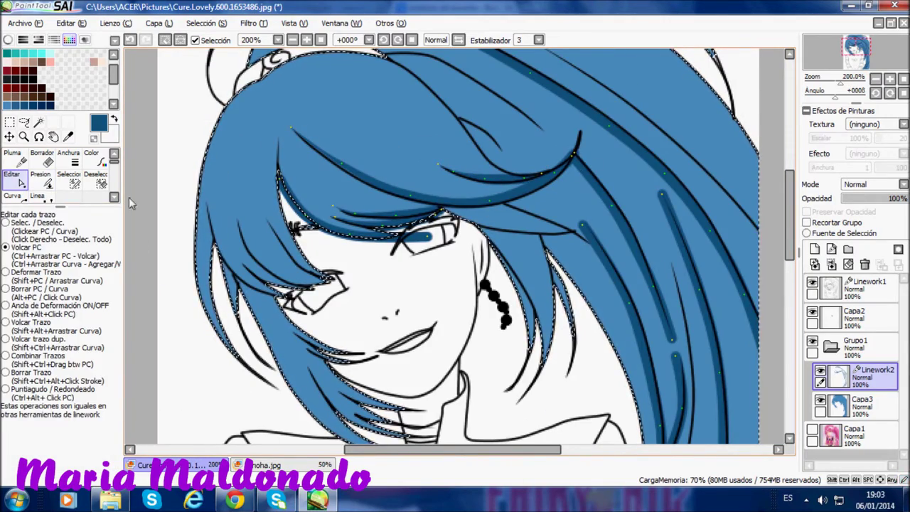
pyautogui.press('ctrl')
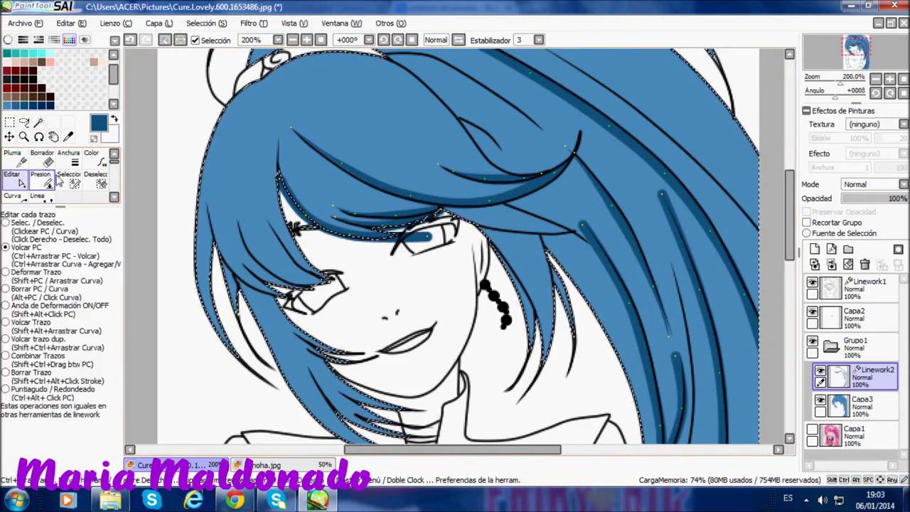
pyautogui.moveTo(674, 343); pyautogui.dragTo(609, 150)
pyautogui.moveTo(616, 216); pyautogui.dragTo(510, 163)
# Draw shadow curves on the ponytail strands beside the shoulder and thin their ends with the Pressure tool.
pyautogui.scroll(1, 509, 164)
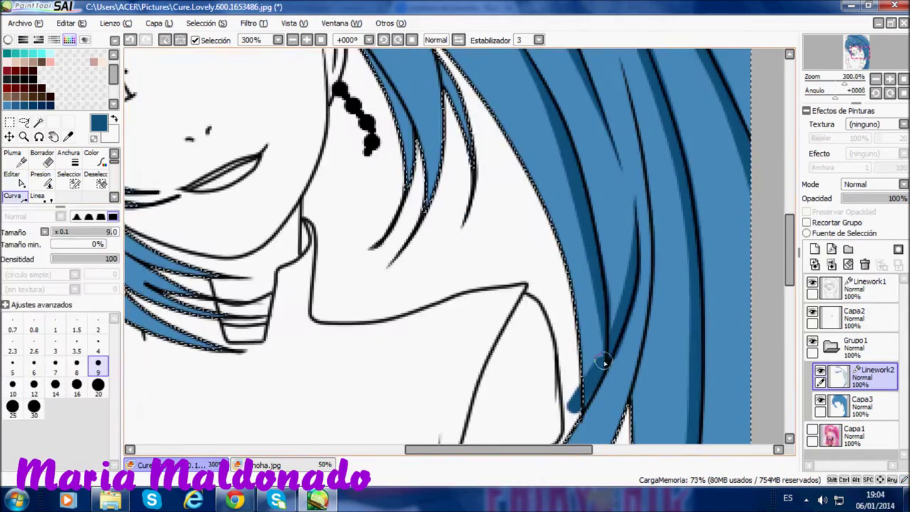
pyautogui.moveTo(657, 356); pyautogui.dragTo(657, 184)
pyautogui.scroll(-1, 658, 185)
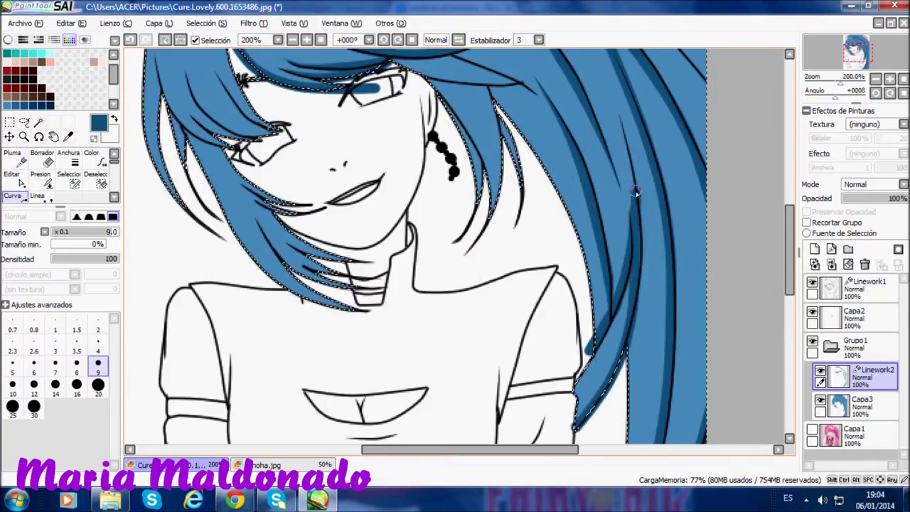
pyautogui.click(40, 173)
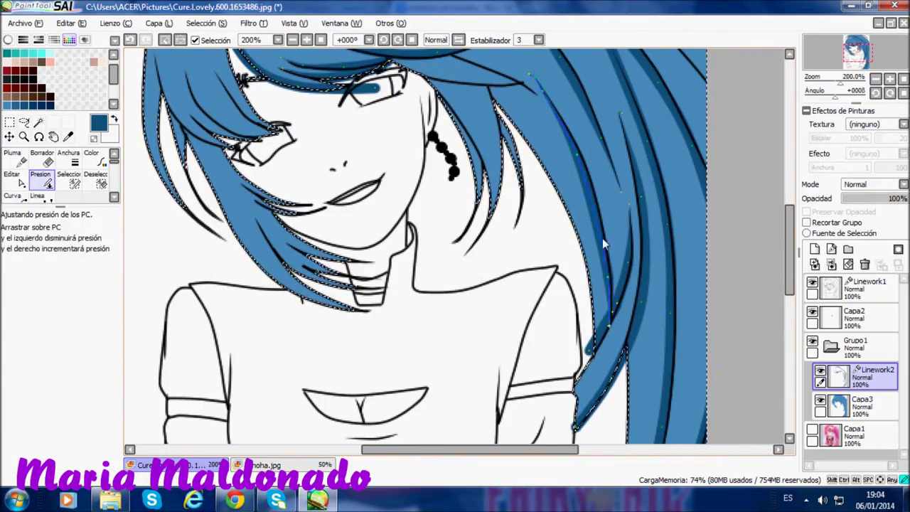
# Adjust the control points and taper the shadow strokes at the top of the ponytail behind the headband.
pyautogui.scroll(-3, 671, 182)
pyautogui.scroll(3, 443, 163)
pyautogui.scroll(-1, 426, 178)
pyautogui.press('e')
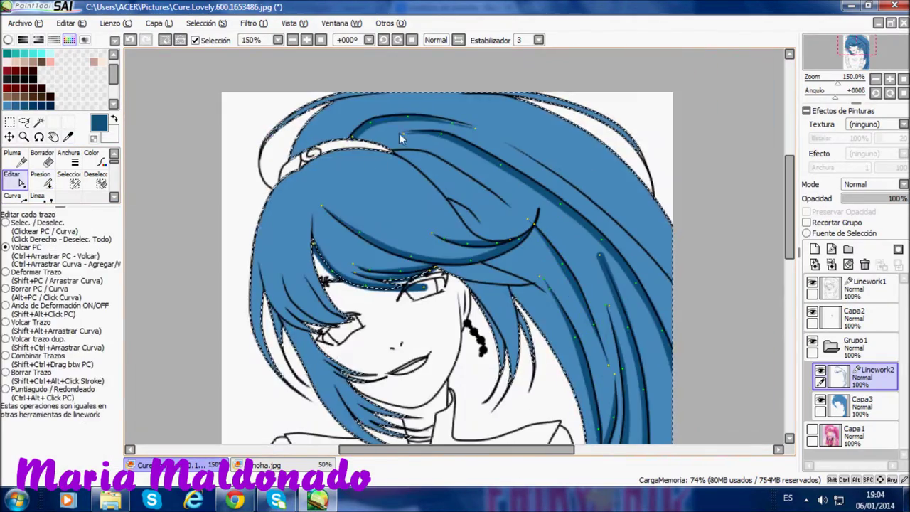
pyautogui.scroll(3, 732, 250)
pyautogui.press('p')
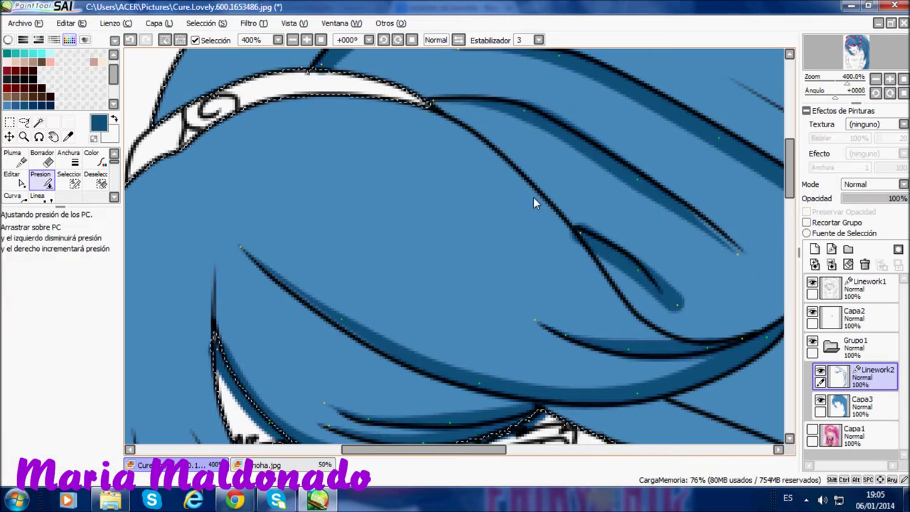
# Refine the shadow on the short strand above the fringe and shade the long upper ponytail strand.
pyautogui.press('e')
pyautogui.scroll(-1, 676, 219)
pyautogui.press('p')
pyautogui.press('e')
pyautogui.press('c')
pyautogui.scroll(-1, 519, 304)
pyautogui.scroll(2, 519, 304)
pyautogui.scroll(-3, 519, 304)
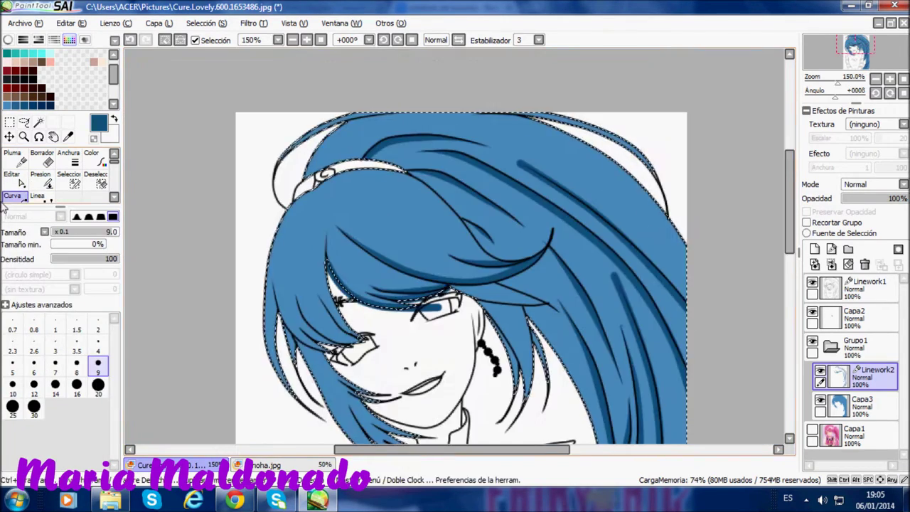
pyautogui.press('p')
pyautogui.scroll(-1, 304, 320)
# Draw dark blue shadow curves on the short locks hanging beside the earring.
pyautogui.press('c')
pyautogui.scroll(2, 304, 320)
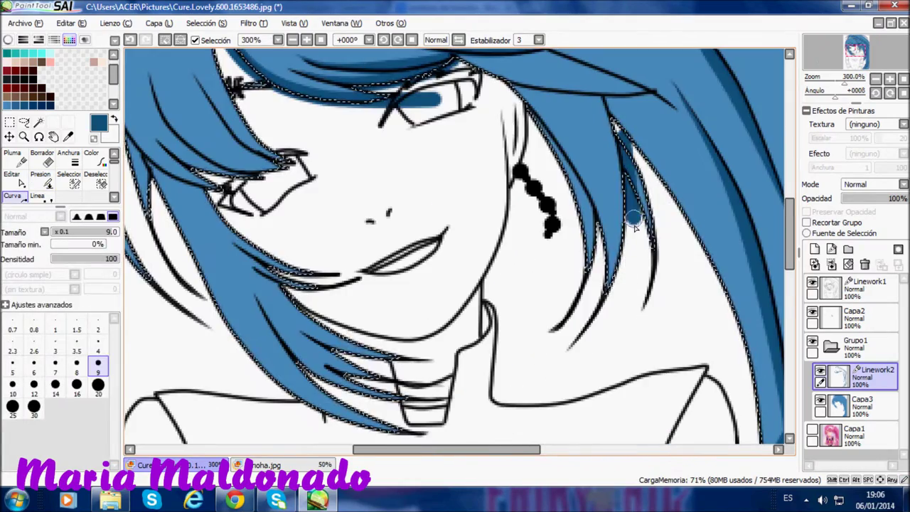
pyautogui.scroll(1, 598, 250)
pyautogui.scroll(-2, 390, 241)
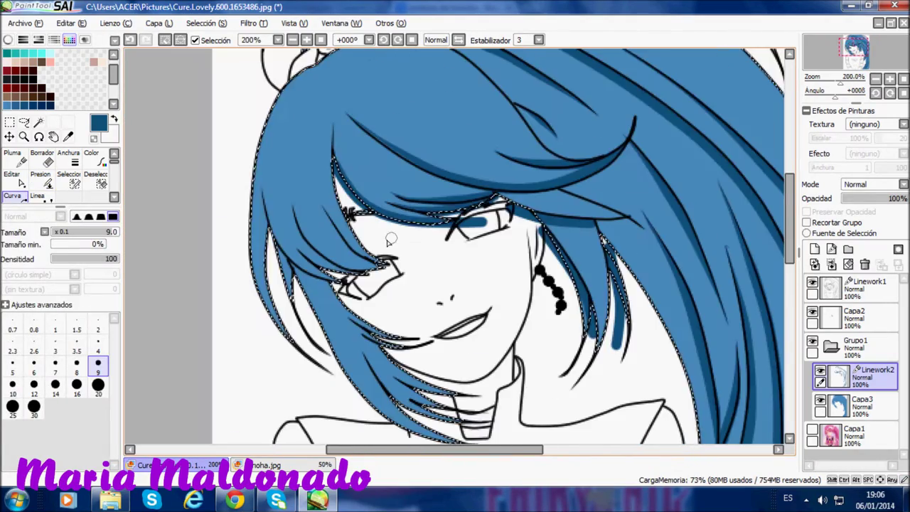
# Draw shadow curves on the side locks at the left of the face and under the left fringe.
pyautogui.scroll(1, 256, 266)
pyautogui.press('p')
pyautogui.press('c')
pyautogui.press('p')
pyautogui.press('c')
pyautogui.scroll(-2, 455, 285)
pyautogui.scroll(1, 455, 285)
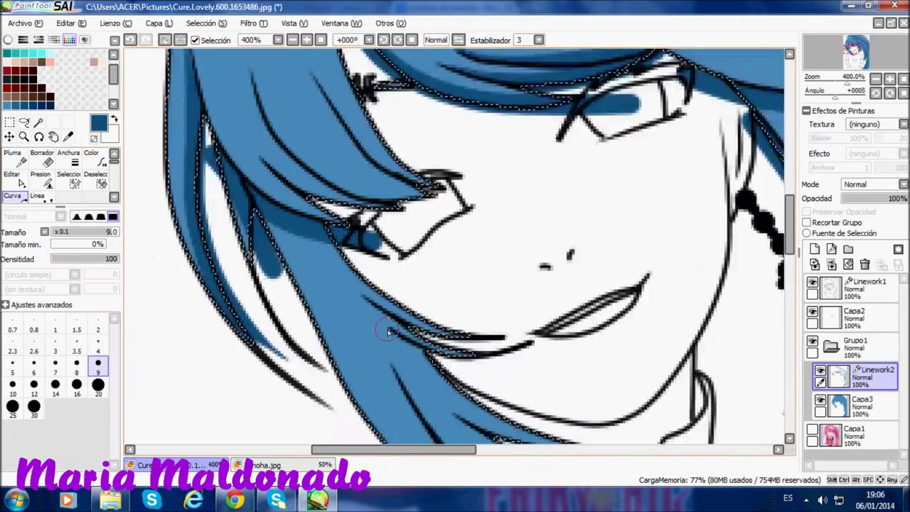
# Draw shadow curves on the pointed lock ends crossing the neck and taper the long lower stroke.
pyautogui.scroll(1, 534, 344)
pyautogui.scroll(-2, 534, 344)
pyautogui.scroll(1, 322, 139)
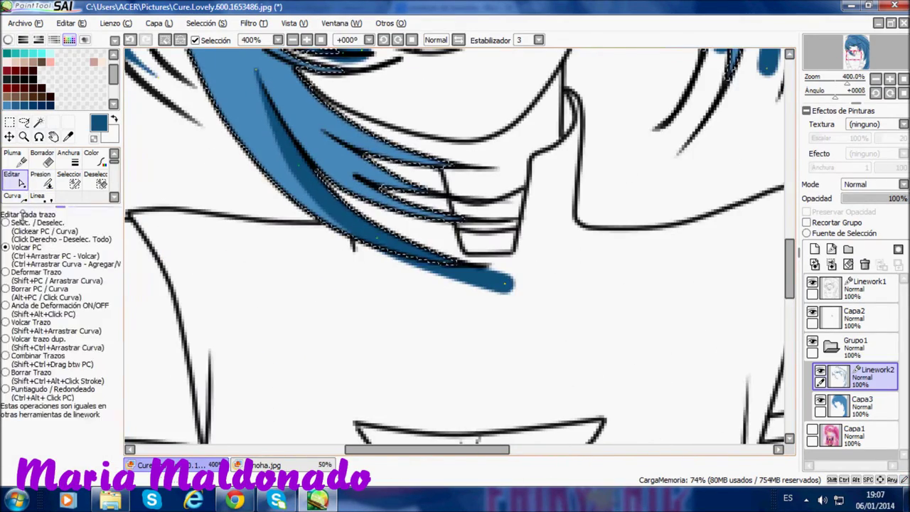
pyautogui.press('p')
pyautogui.press('c')
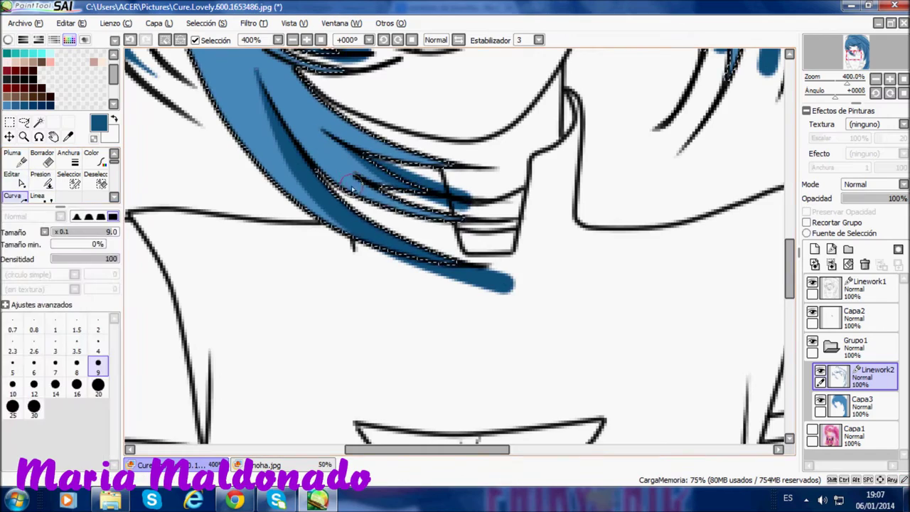
pyautogui.press('p')
pyautogui.press('c')
# Shade the hair behind the earring where the tip of the fringe overlaps it.
pyautogui.scroll(-2, 461, 124)
pyautogui.scroll(1, 461, 124)
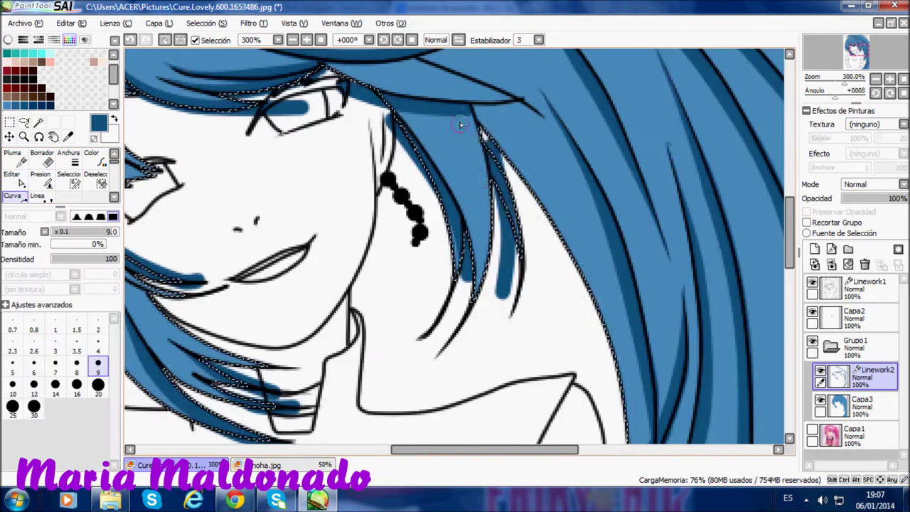
pyautogui.scroll(-2, 493, 241)
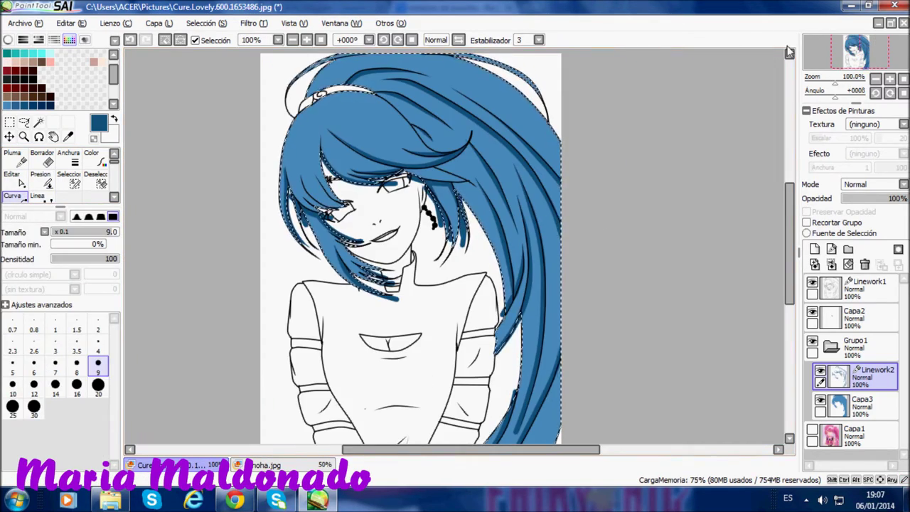
pyautogui.scroll(2, 292, 182)
pyautogui.scroll(-2, 291, 182)
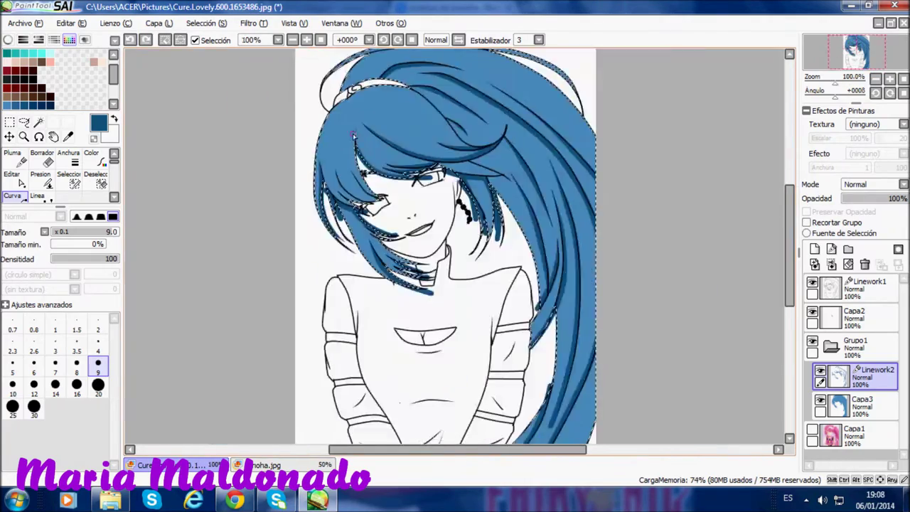
# Draw shadow curves along the fringe strands over the left eye and refine their upper ends to points.
pyautogui.scroll(3, 342, 124)
pyautogui.scroll(-2, 364, 150)
pyautogui.scroll(2, 364, 150)
pyautogui.scroll(-1, 443, 278)
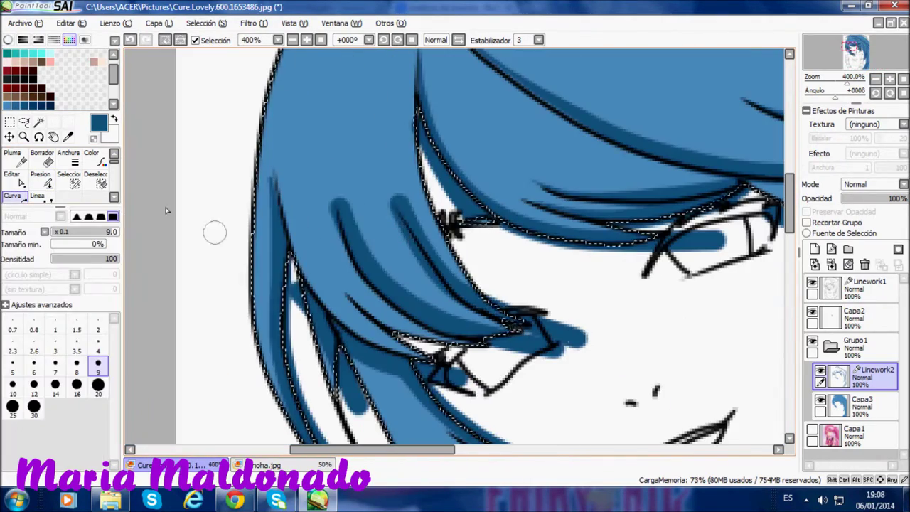
pyautogui.press('e')
pyautogui.scroll(-1, 279, 187)
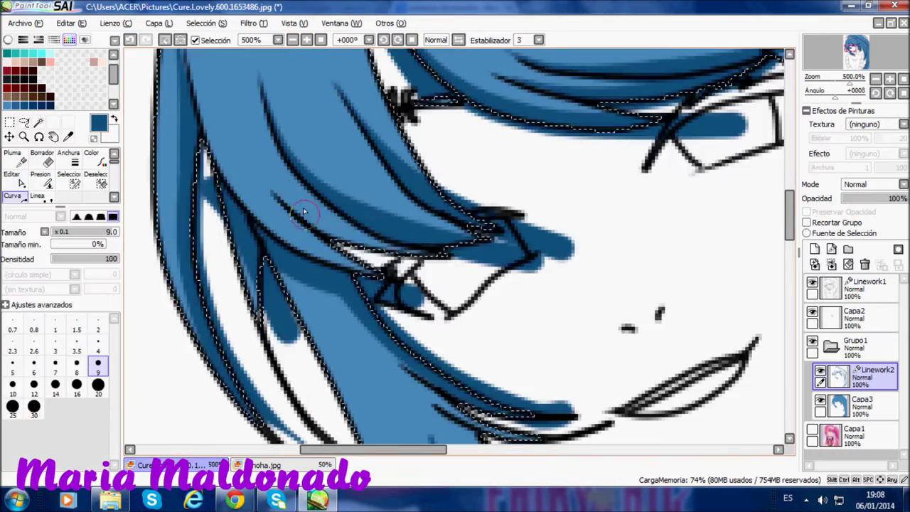
pyautogui.scroll(2, 208, 232)
pyautogui.scroll(-2, 208, 233)
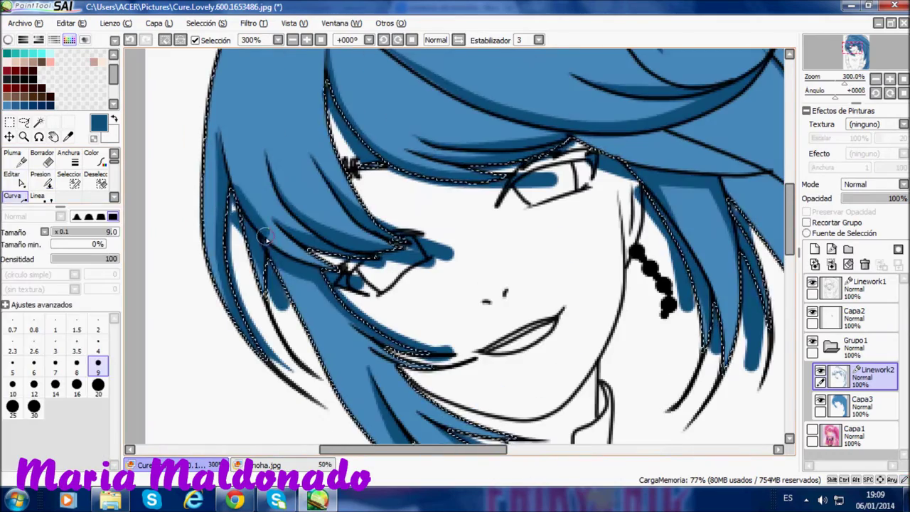
# Adjust the control points of the shadow strokes on the lower ponytail strands beside the sleeve.
pyautogui.scroll(-4, 226, 134)
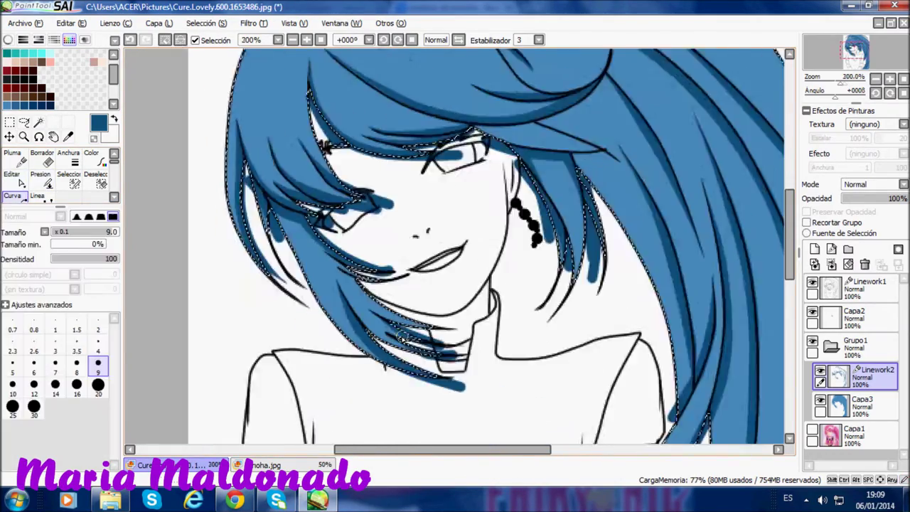
pyautogui.scroll(2, 458, 405)
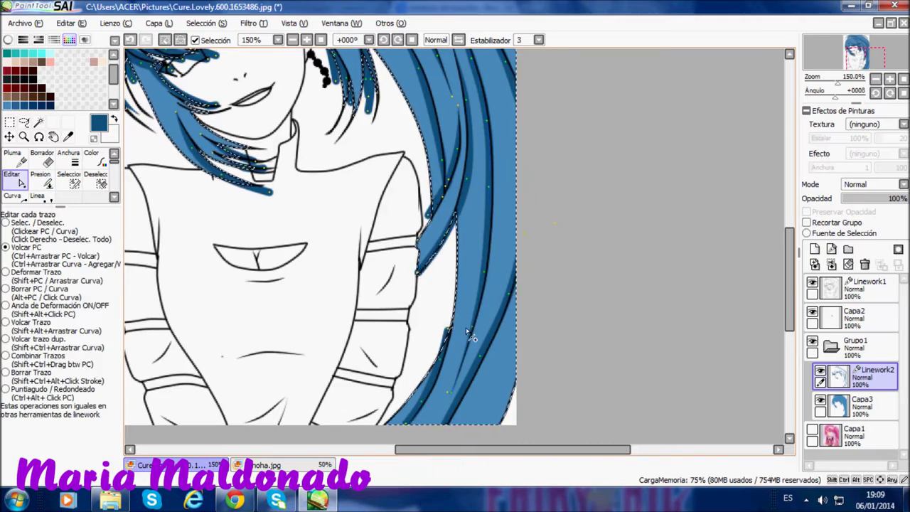
pyautogui.scroll(-2, 493, 287)
# Shade the hair along the upper edge of the headband and the strand curving down to the fringe tip.
pyautogui.scroll(4, 209, 177)
pyautogui.scroll(-3, 457, 299)
pyautogui.scroll(1, 584, 201)
pyautogui.scroll(1, 284, 213)
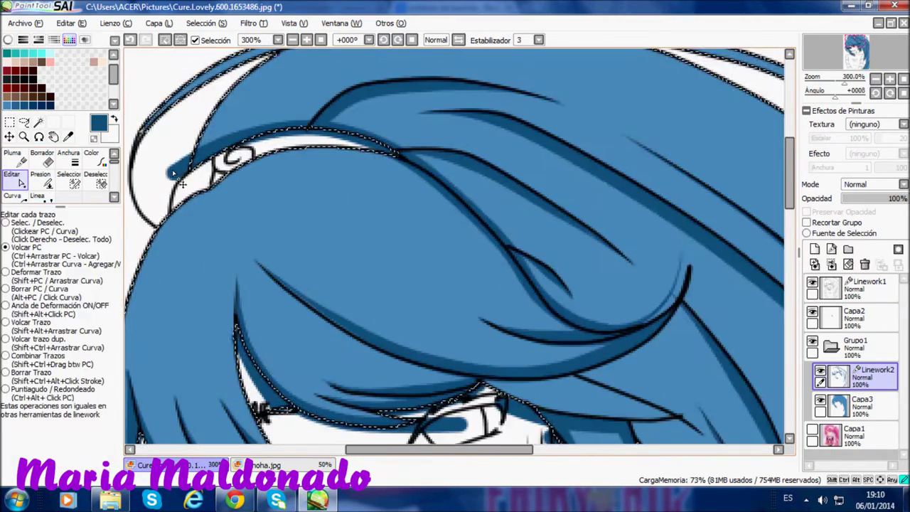
# Draw shadow curves along the outer left side lock and the loose hair loops around the ponytail's top.
pyautogui.scroll(-2, 284, 213)
pyautogui.click(11, 196)
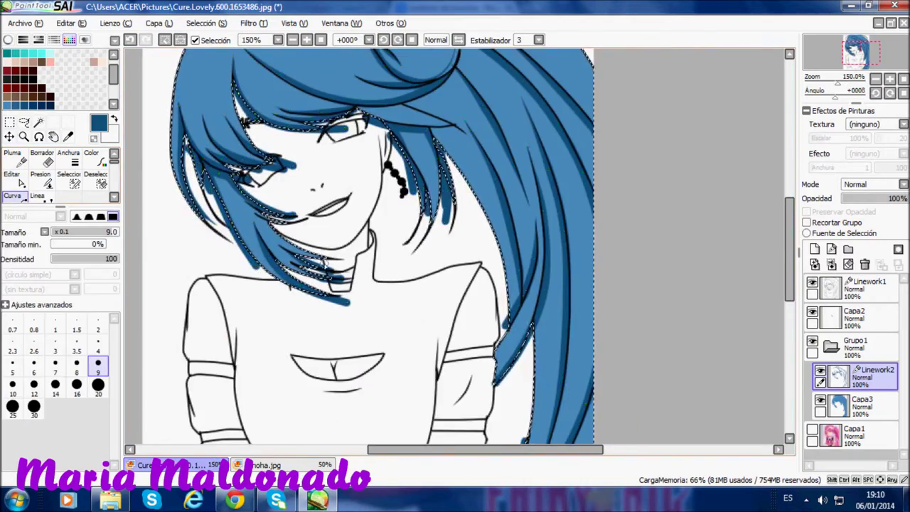
pyautogui.scroll(-2, 294, 66)
pyautogui.scroll(5, 213, 135)
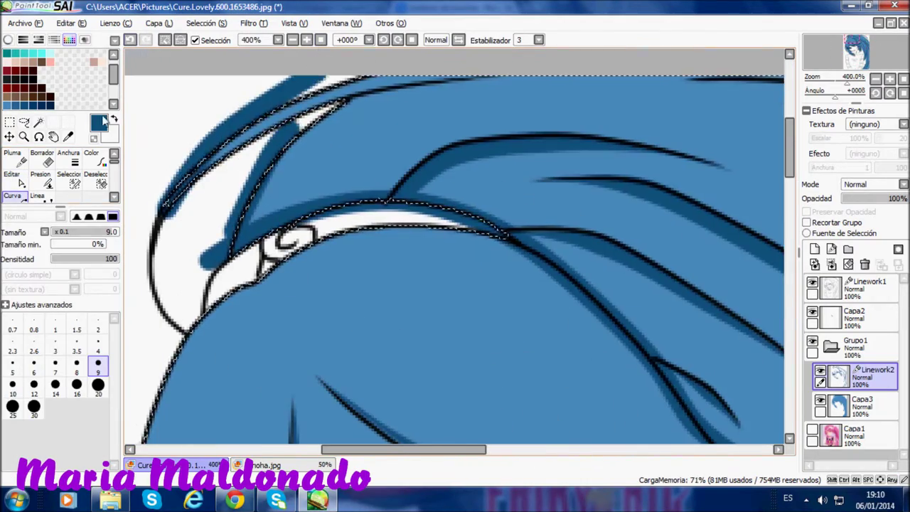
pyautogui.scroll(-5, 282, 104)
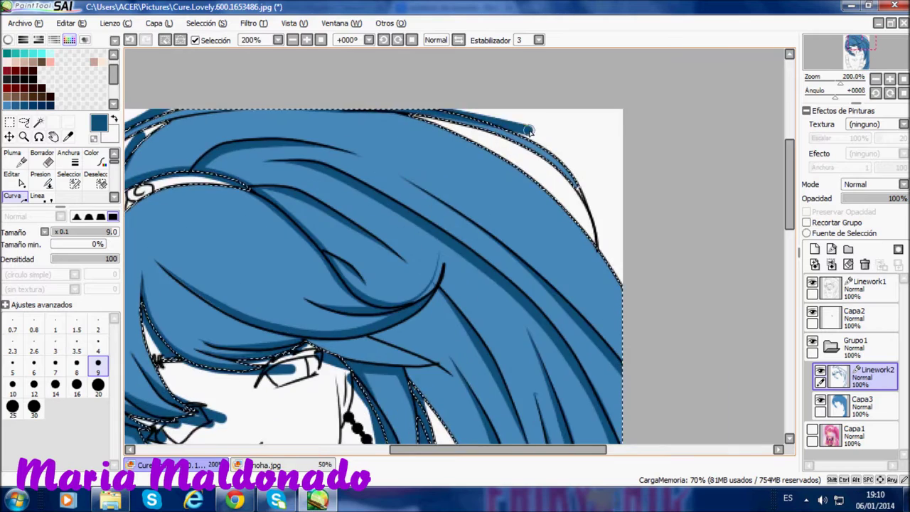
# Shade the bottom tip of the ponytail with broad dark blue strokes and shape them with the Edit tool.
pyautogui.scroll(3, 552, 412)
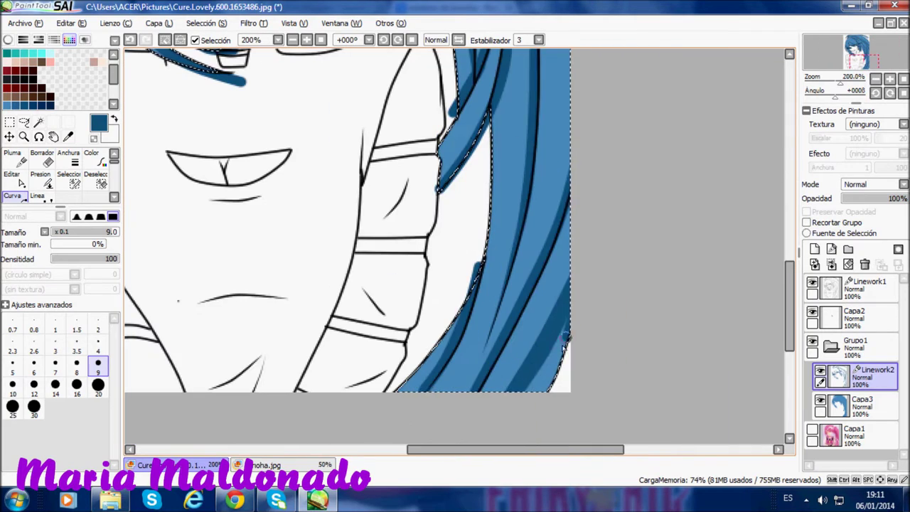
pyautogui.scroll(1, 498, 370)
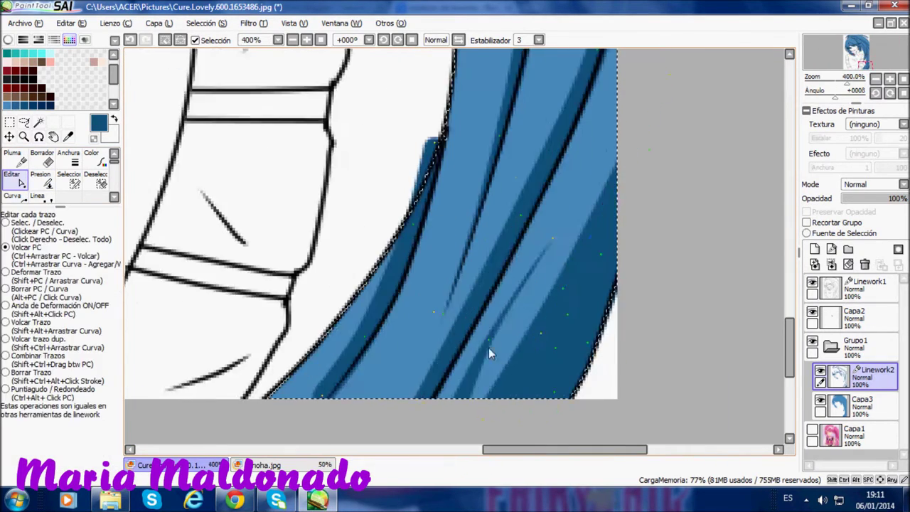
# Taper the inner shadow stroke at the ponytail's bottom tip with the Edit tool.
pyautogui.scroll(1, 524, 148)
pyautogui.hotkey('ctrl', 'shift')
pyautogui.scroll(-5, 360, 336)
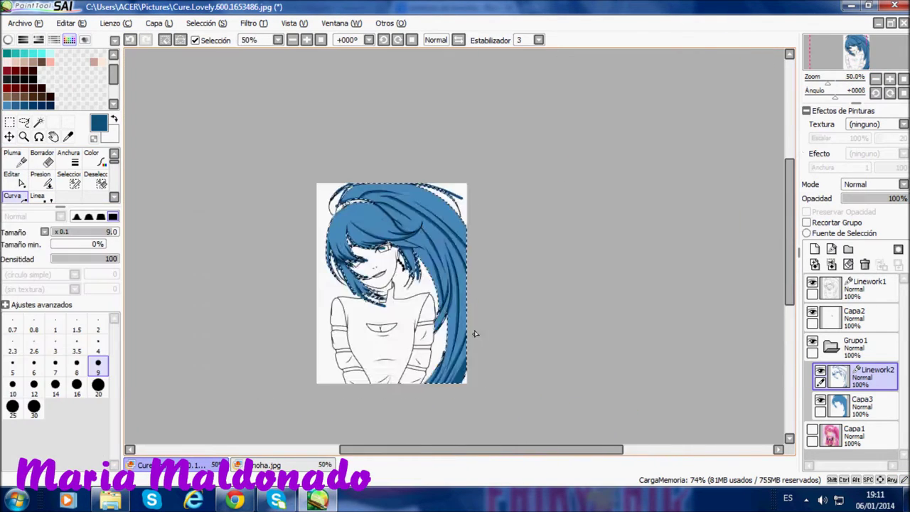
# Draw a broad dark blue shadow along the ponytail's upper outer edge and pull its curves into shape.
pyautogui.scroll(2, 240, 113)
pyautogui.scroll(2, 438, 208)
pyautogui.scroll(-2, 294, 104)
pyautogui.press('ctrl')
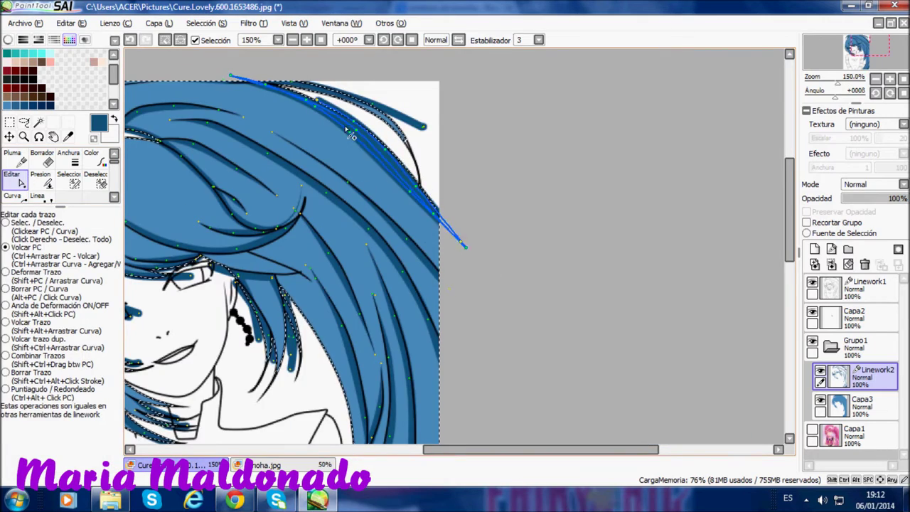
pyautogui.hotkey('ctrl', 'shift')
pyautogui.scroll(2, 201, 160)
pyautogui.scroll(-2, 530, 168)
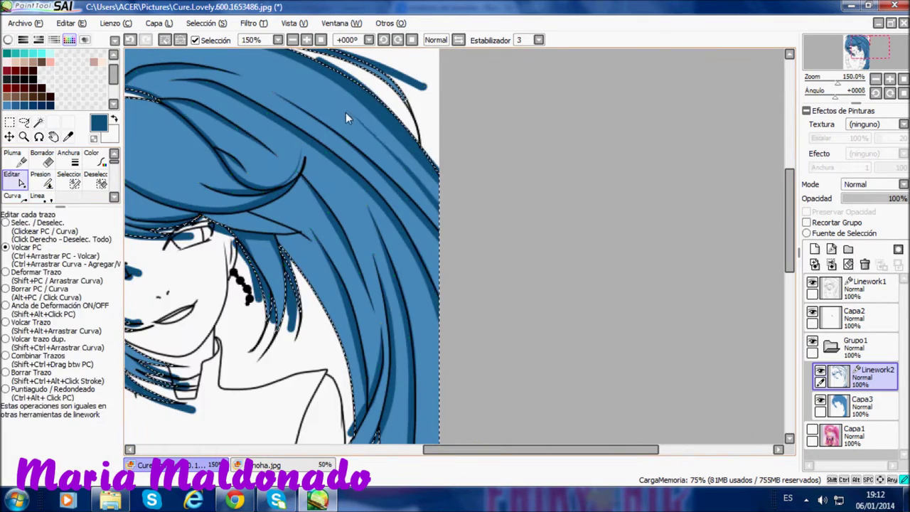
# Add tapered shadow strokes down the outer and middle ponytail strands to the level of the sleeve.
pyautogui.scroll(2, 345, 112)
pyautogui.hotkey('ctrl', 'shift')
pyautogui.scroll(-3, 473, 359)
pyautogui.scroll(3, 266, 384)
pyautogui.scroll(-3, 266, 384)
pyautogui.hotkey('ctrl', 'shift')
pyautogui.scroll(3, 319, 187)
pyautogui.hotkey('ctrl', 'shift')
pyautogui.scroll(-2, 205, 309)
pyautogui.press('ctrl')
pyautogui.hotkey('ctrl', 'shift')
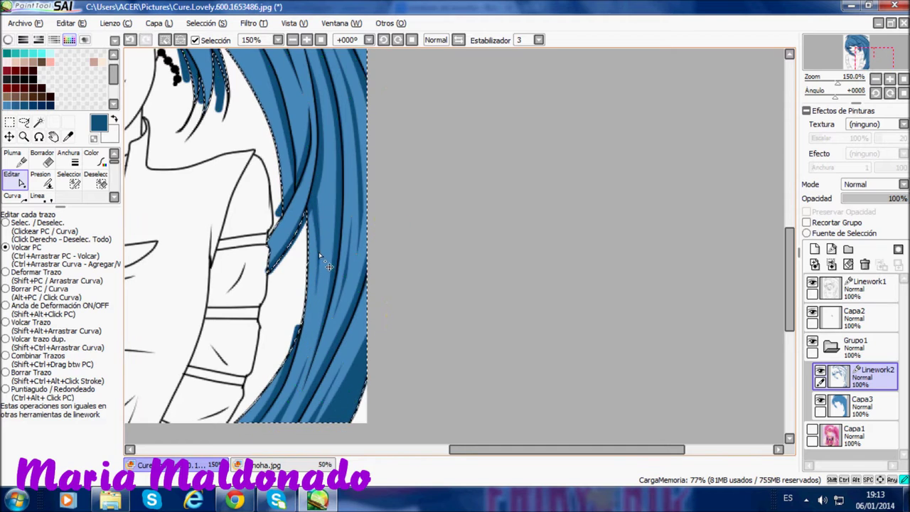
# Draw thin tapered shadow curves between the inner ponytail strands above the shoulder.
pyautogui.scroll(-2, 317, 252)
pyautogui.hotkey('ctrl', 'shift')
pyautogui.scroll(3, 320, 256)
pyautogui.press('ctrl')
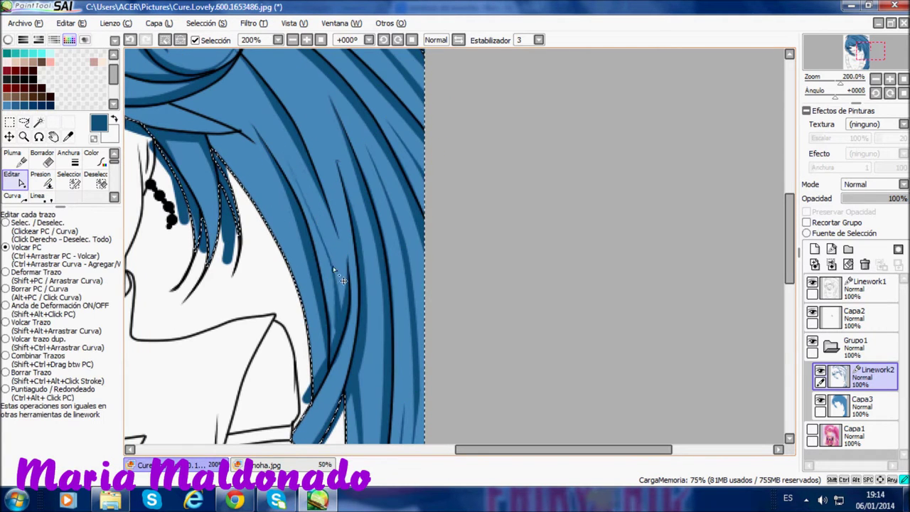
# Taper the broad shadow stroke running from the headband along the top of the ponytail.
pyautogui.scroll(-2, 370, 284)
pyautogui.scroll(3, 243, 182)
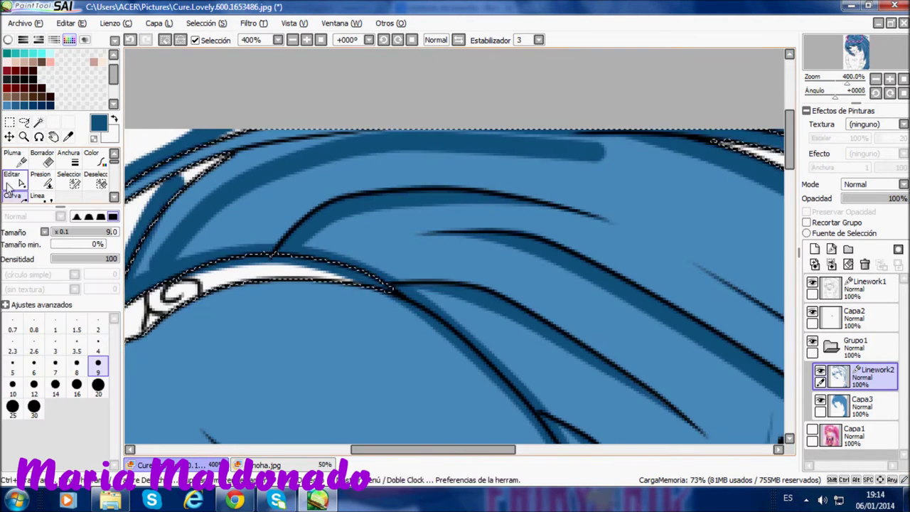
pyautogui.hotkey('ctrl', 'shift')
pyautogui.moveTo(592, 152); pyautogui.dragTo(313, 158)
pyautogui.press('ctrl')
pyautogui.hotkey('ctrl', 'shift')
pyautogui.press('ctrl')
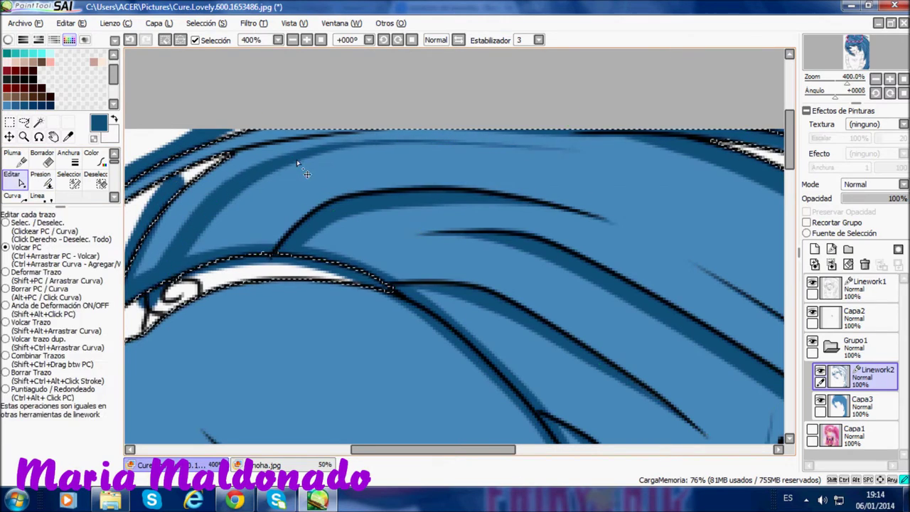
# Shape and taper the short shadow strokes at the base of the ponytail beside the headband bow.
pyautogui.hotkey('ctrl', 'shift')
pyautogui.press('ctrl')
pyautogui.hotkey('ctrl', 'shift')
pyautogui.scroll(-2, 213, 206)
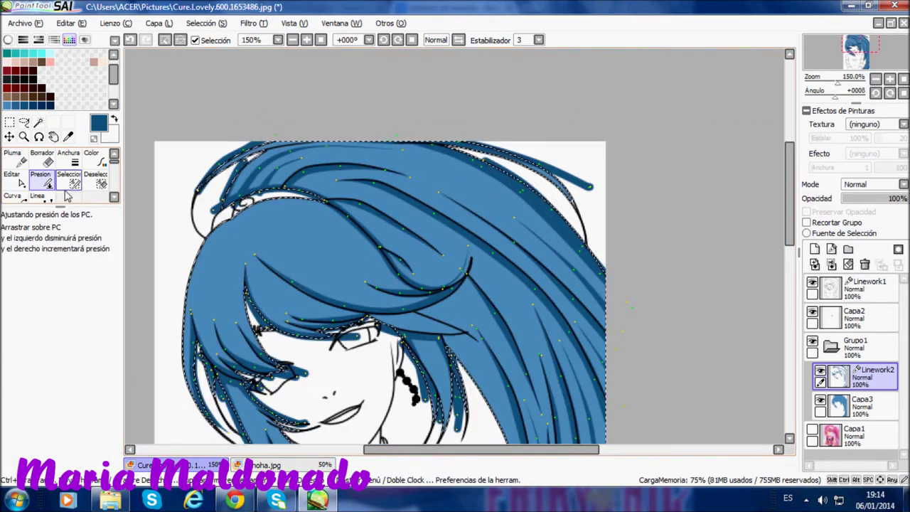
pyautogui.scroll(2, 518, 218)
pyautogui.hotkey('ctrl', 'shift')
pyautogui.press('ctrl')
pyautogui.scroll(-4, 487, 224)
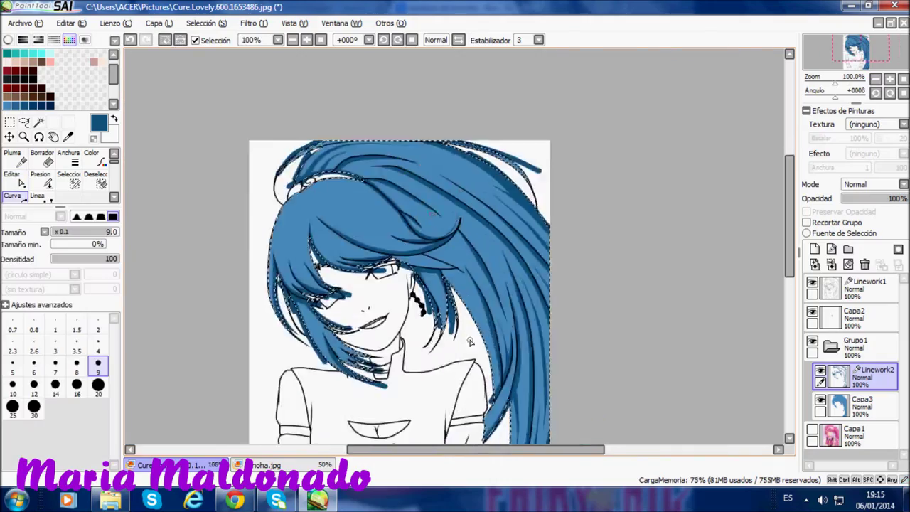
# Draw thin tapered shadow curves along the underside of the long fringe sweep above the eye.
pyautogui.scroll(3, 427, 248)
pyautogui.hotkey('ctrl', 'shift')
pyautogui.scroll(2, 455, 242)
pyautogui.hotkey('ctrl', 'shift')
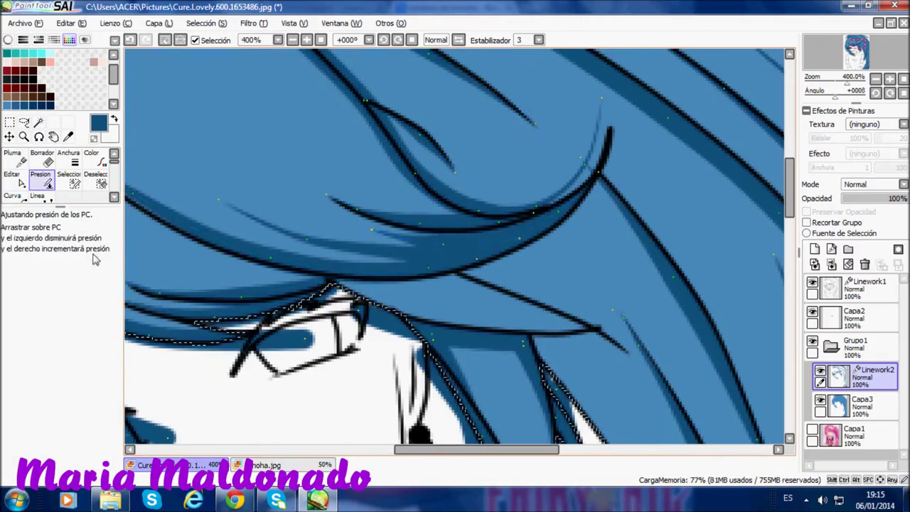
# Add shadow curves on Linework2 to the strands beneath the fringe tip and the inner ponytail edge.
pyautogui.press('ctrl')
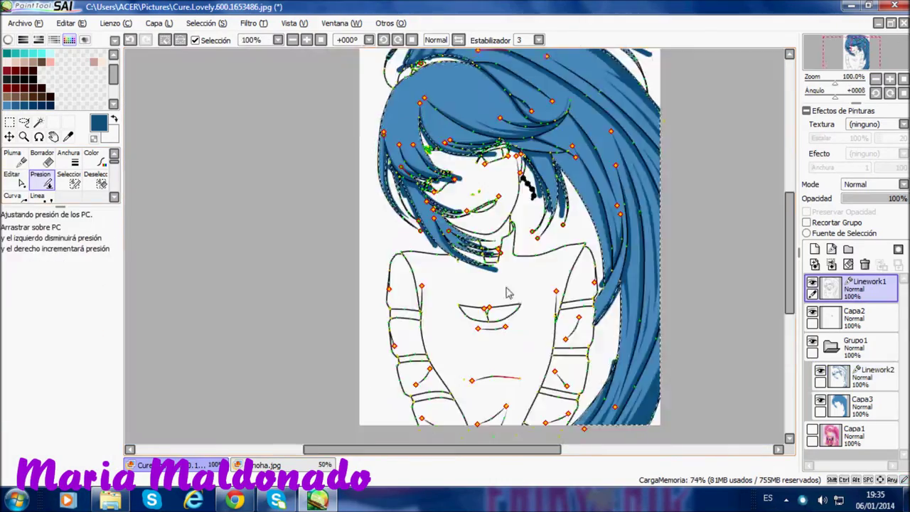
pyautogui.hscroll(1, 507, 291)
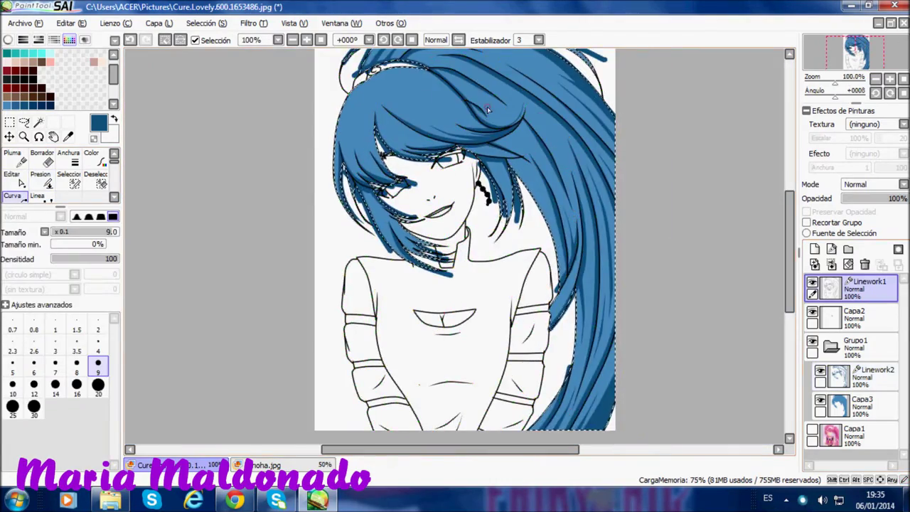
pyautogui.scroll(2, 487, 106)
pyautogui.hotkey('ctrl', 'shift')
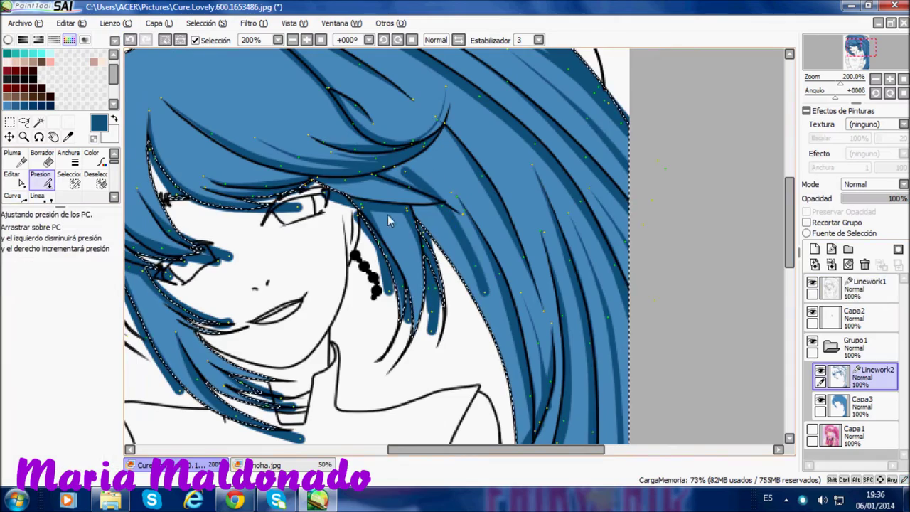
pyautogui.scroll(-4, 453, 216)
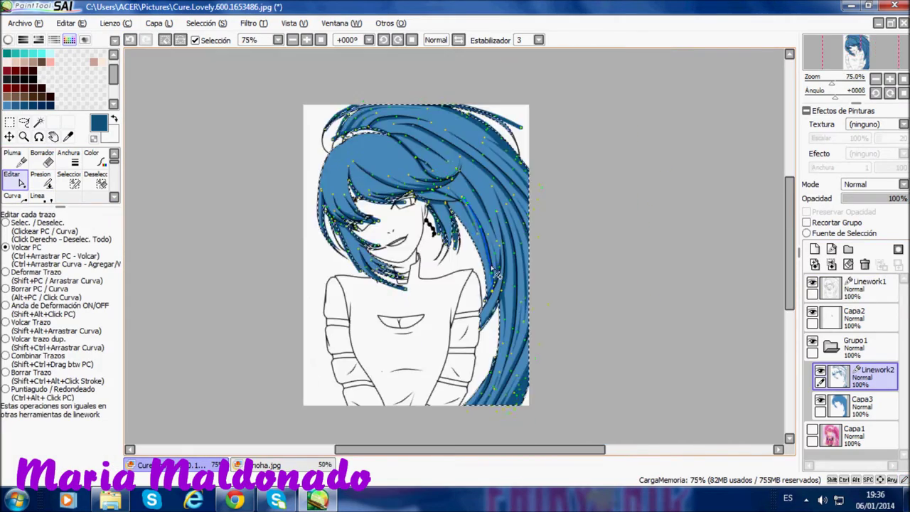
# Draw a long shadow curve from the crown down to the fringe tip and taper its upper end.
pyautogui.scroll(3, 483, 270)
pyautogui.scroll(-2, 498, 284)
pyautogui.scroll(4, 517, 317)
pyautogui.hotkey('ctrl', 'shift')
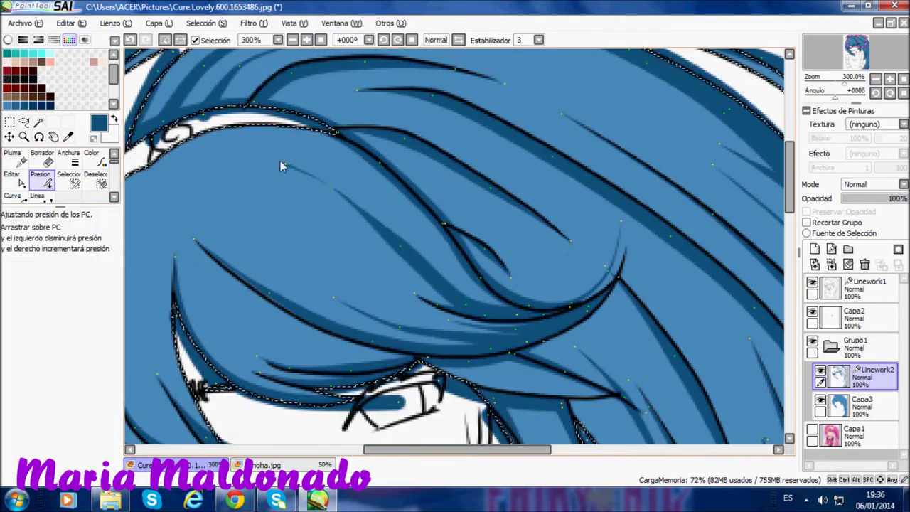
# Add a tapered shadow curve across the fringe strand directly above the eye.
pyautogui.scroll(-2, 402, 178)
pyautogui.scroll(3, 301, 146)
pyautogui.hotkey('ctrl', 'shift')
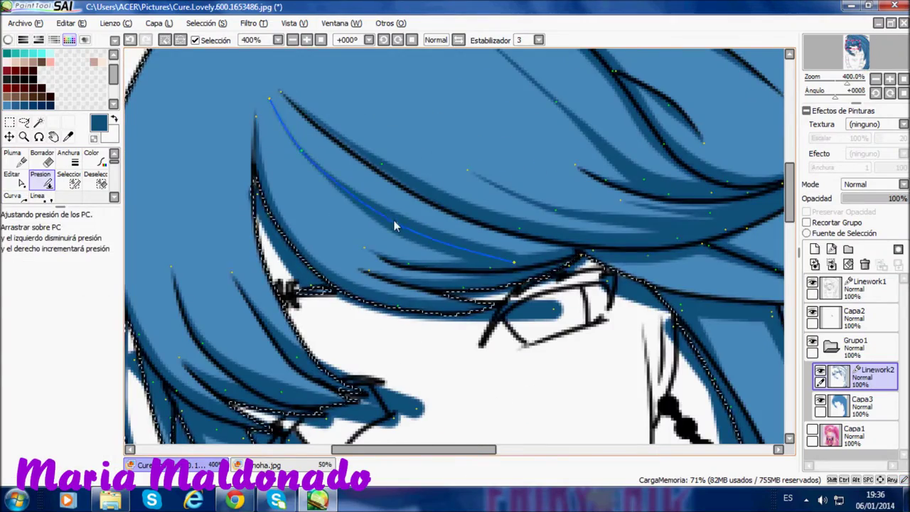
pyautogui.hotkey('ctrl', 'shift')
# Shade the fringe strands over the covered eye with thin dark blue curves tapered by point pressure.
pyautogui.scroll(-2, 427, 213)
pyautogui.hotkey('ctrl', 'shift')
pyautogui.scroll(1, 299, 299)
pyautogui.hotkey('ctrl', 'shift')
pyautogui.scroll(-1, 267, 264)
pyautogui.scroll(1, 266, 265)
pyautogui.hotkey('ctrl', 'shift')
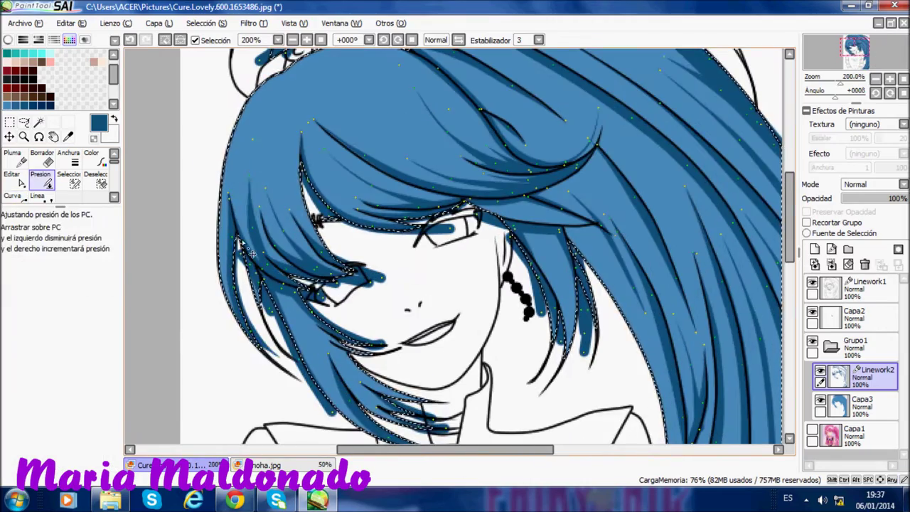
# Adjust the shadow curve on the outer fringe strand and taper the strokes on the lock beside the chin.
pyautogui.scroll(-1, 203, 198)
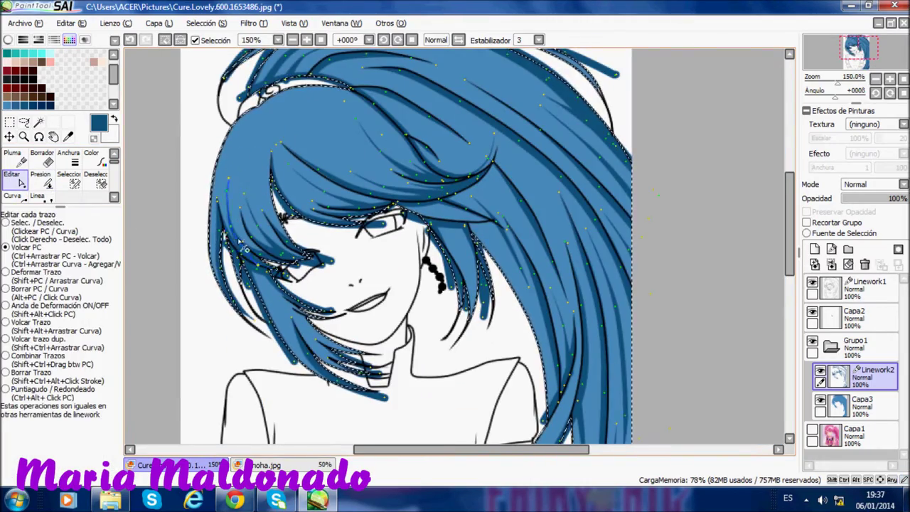
pyautogui.scroll(-2, 246, 162)
pyautogui.scroll(3, 247, 162)
pyautogui.hotkey('ctrl', 'shift')
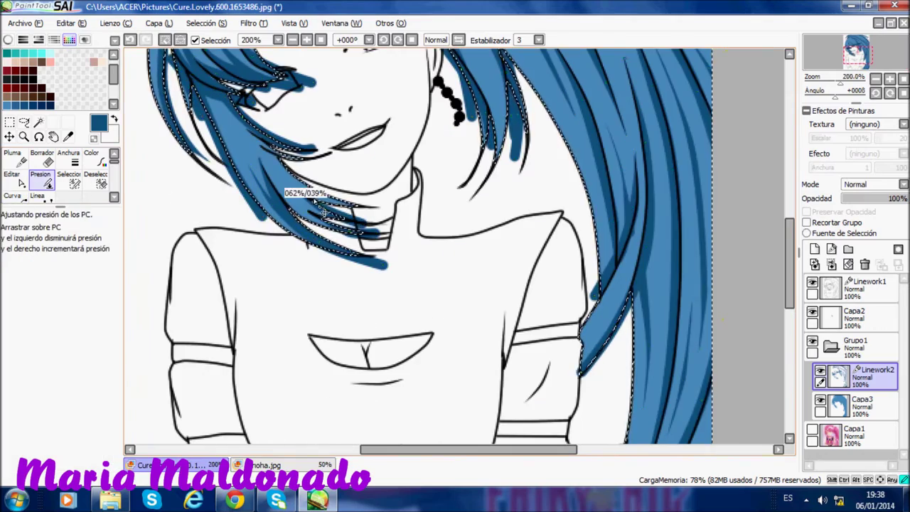
# Draw and taper thin shadow strokes on the side lock next to the earring.
pyautogui.scroll(-2, 283, 218)
pyautogui.scroll(3, 356, 275)
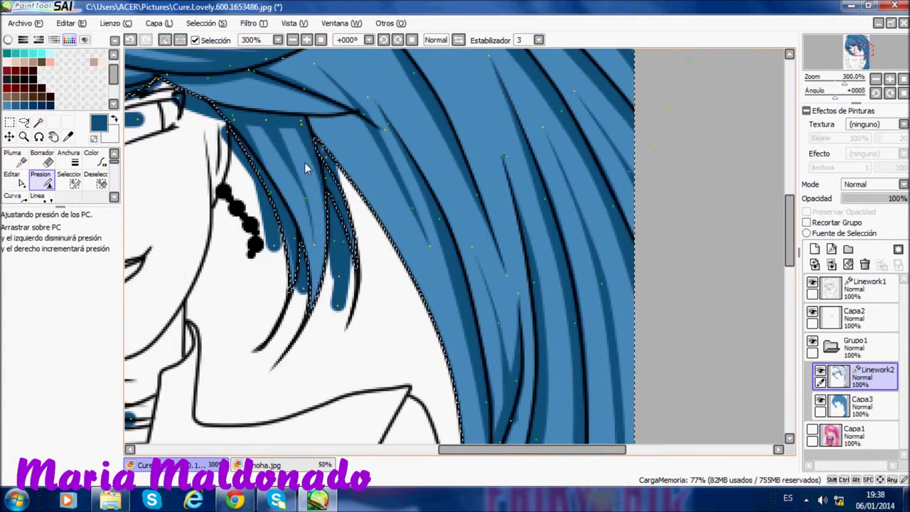
pyautogui.scroll(-2, 176, 183)
pyautogui.scroll(4, 176, 184)
# Add tapered shadow strokes across the upper ponytail and the strands behind the fringe tip.
pyautogui.scroll(-3, 272, 253)
pyautogui.scroll(3, 331, 137)
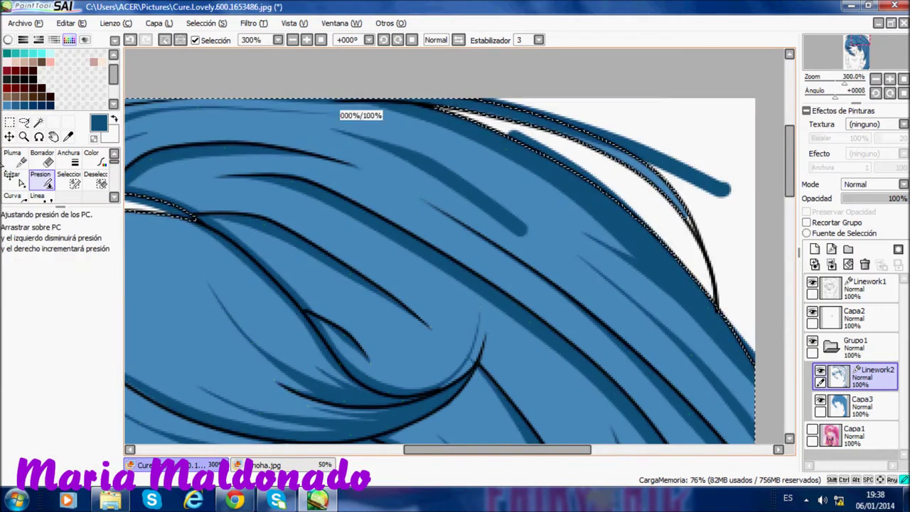
pyautogui.scroll(-2, 421, 163)
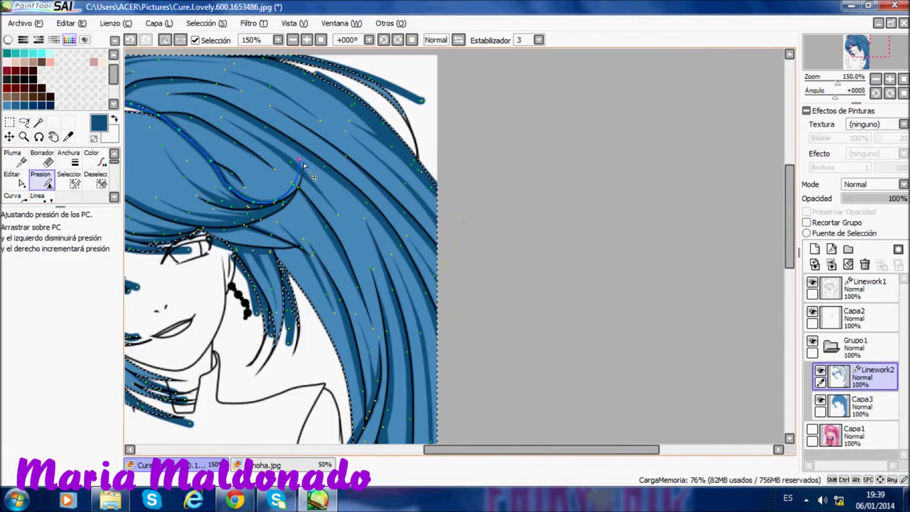
pyautogui.scroll(2, 245, 206)
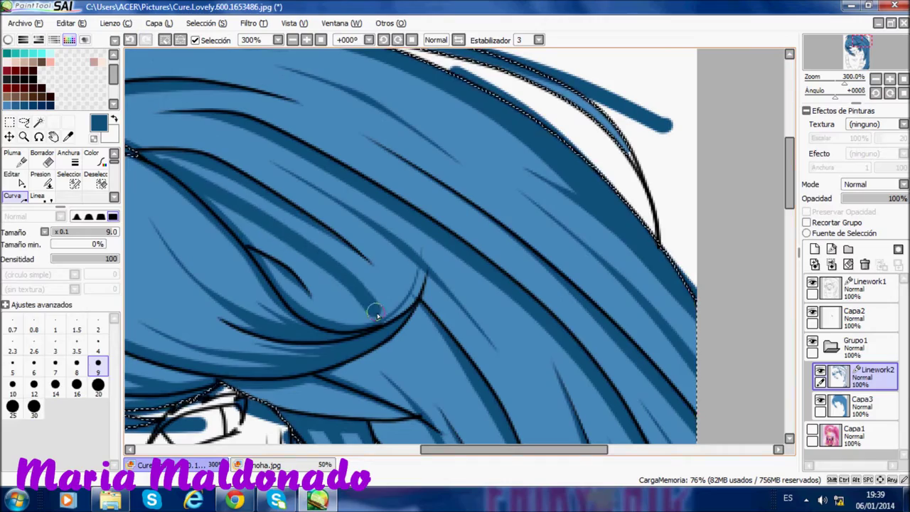
pyautogui.scroll(-4, 393, 180)
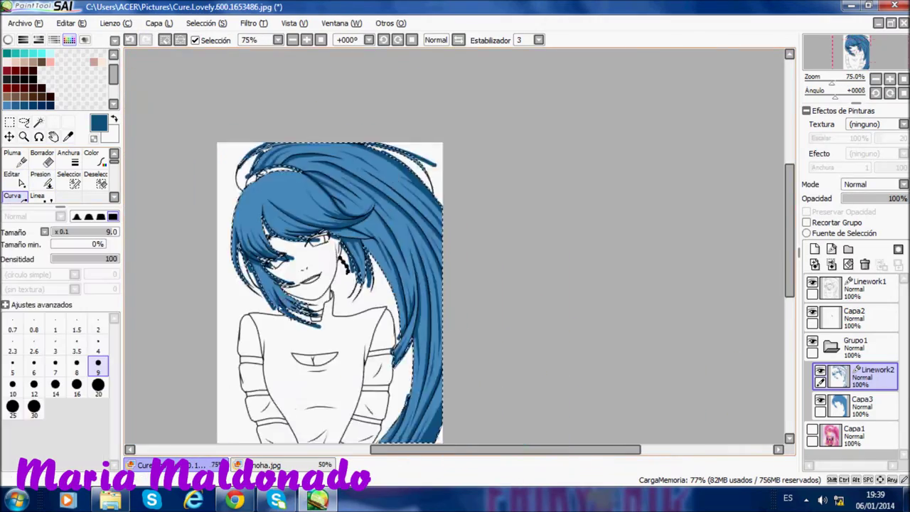
# Thin the ends of the shadow strokes on the side lock beside the mouth with the Presion tool.
pyautogui.scroll(5, 393, 180)
pyautogui.click(41, 178)
pyautogui.scroll(-2, 301, 219)
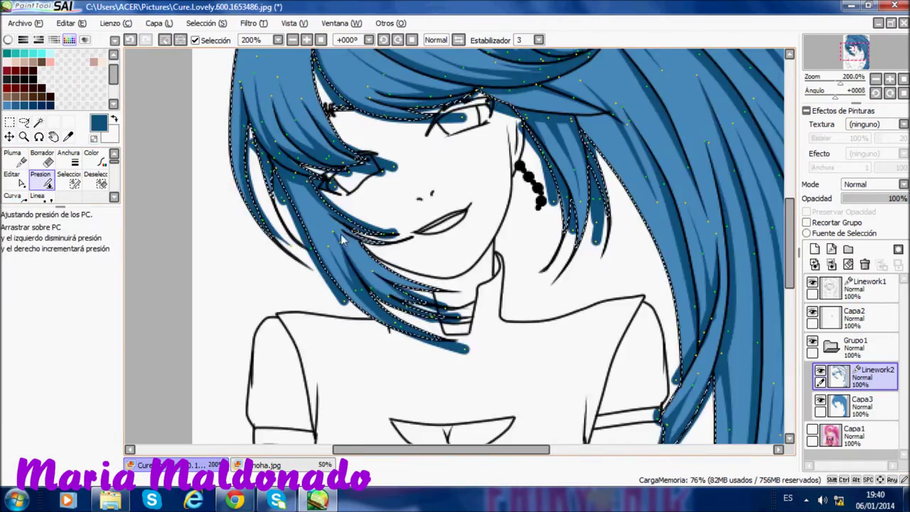
pyautogui.scroll(1, 299, 193)
# Clip Linework2 to the hair colour layer and add a new layer above it in Luminosidad mode.
pyautogui.click(839, 381)
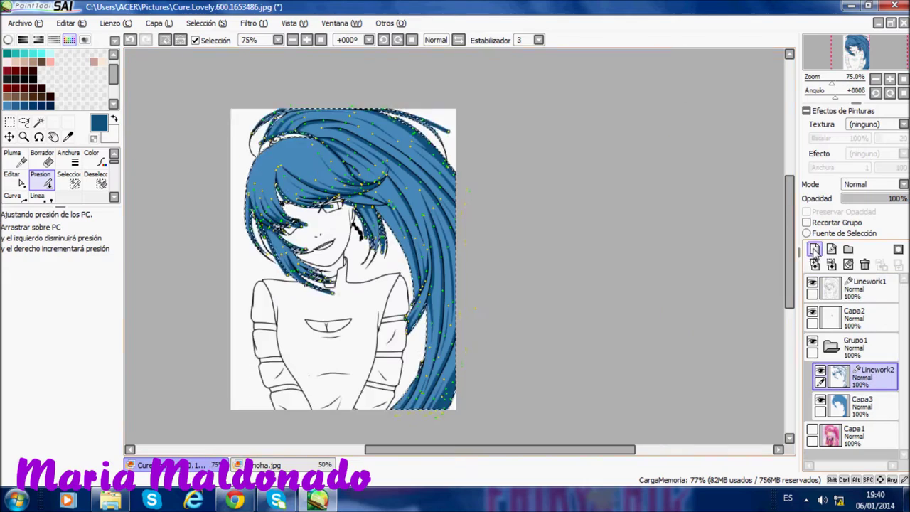
pyautogui.click(815, 249)
pyautogui.click(870, 185)
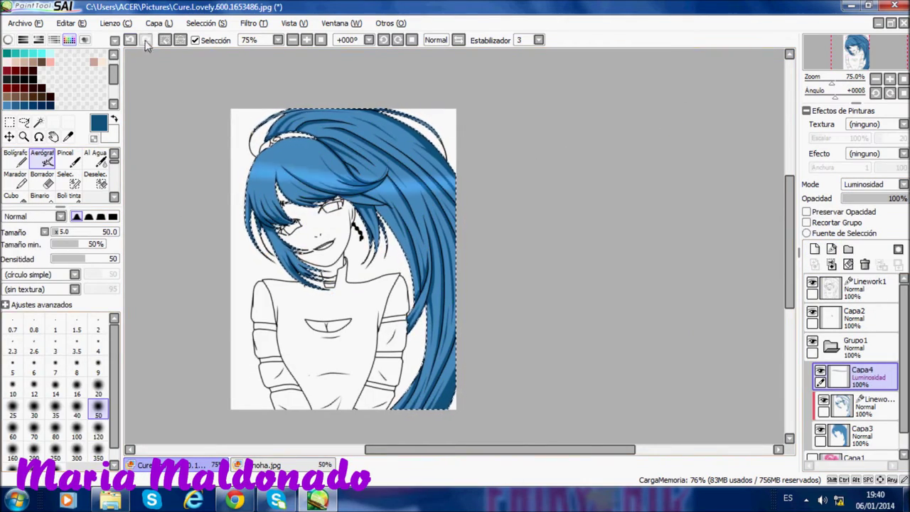
# Airbrush a glow over the top and lower hair at size 120 and blend it with the size 350 Desenf. tool.
pyautogui.scroll(1, 220, 162)
pyautogui.scroll(-1, 226, 203)
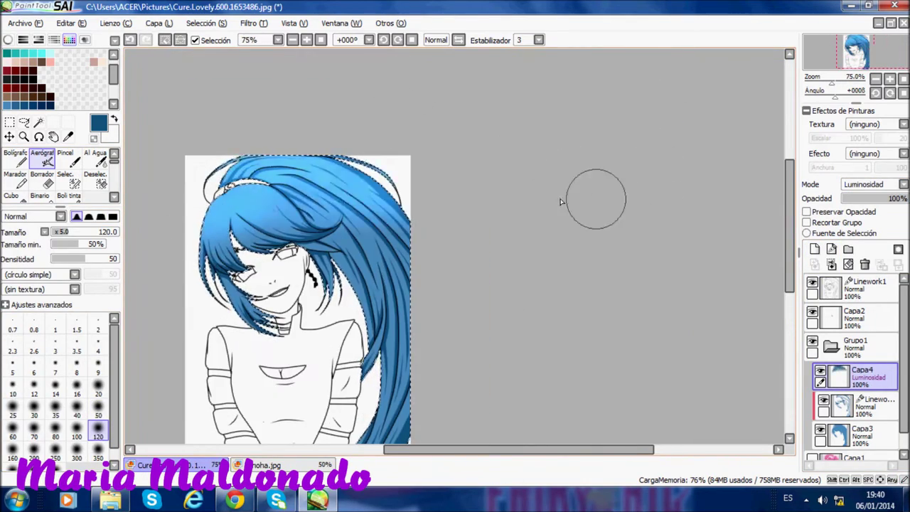
pyautogui.scroll(-1, 560, 202)
pyautogui.scroll(-1, 371, 246)
pyautogui.scroll(3, 356, 213)
pyautogui.scroll(-1, 283, 137)
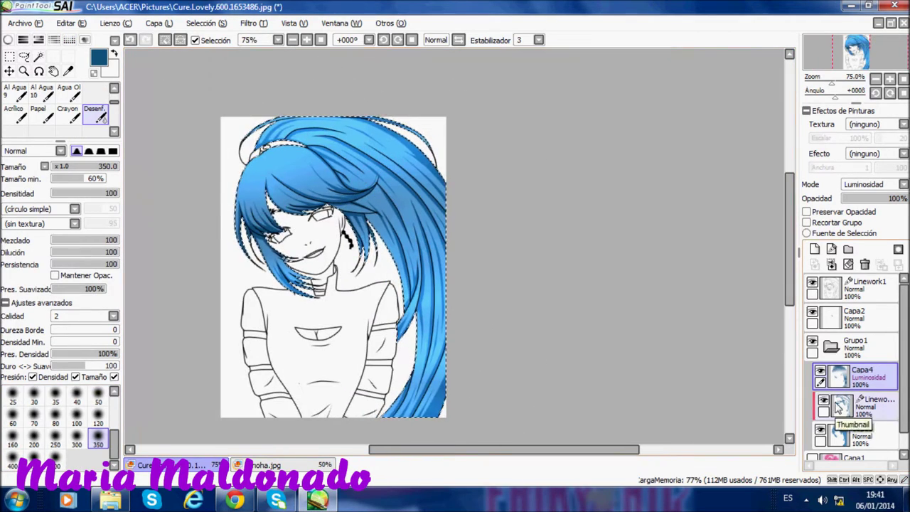
# Draw a wavy white highlight across the fringe on a new layer with the size 4 pen.
pyautogui.click(16, 91)
pyautogui.scroll(5, 295, 171)
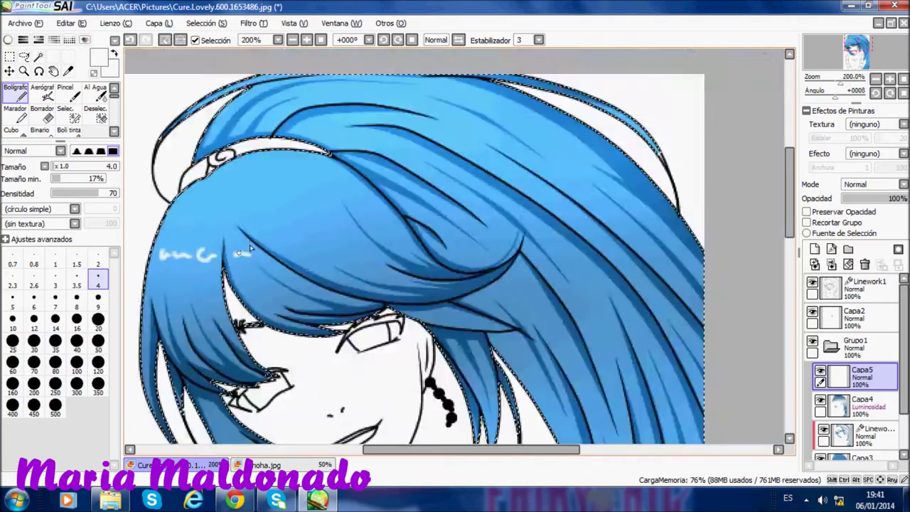
pyautogui.moveTo(245, 234); pyautogui.dragTo(483, 188)
pyautogui.scroll(-1, 483, 189)
pyautogui.scroll(1, 284, 214)
pyautogui.scroll(-4, 254, 249)
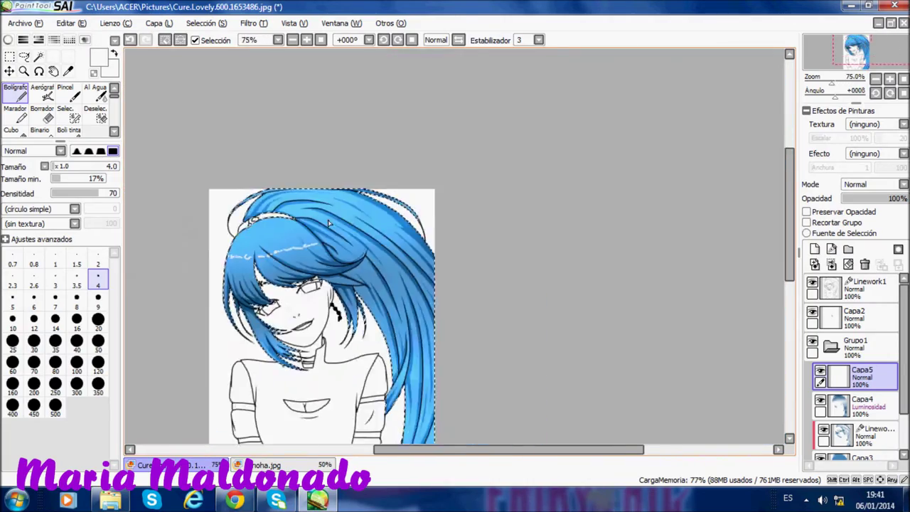
# Add a short wavy white highlight to the side lock beside the chin.
pyautogui.scroll(5, 234, 274)
pyautogui.scroll(-1, 235, 273)
pyautogui.scroll(-3, 358, 294)
pyautogui.scroll(-2, 57, 107)
# Soften the white highlights with the Desenf. tool and set up a size 500 eraser on the Capa4 glow layer.
pyautogui.click(94, 114)
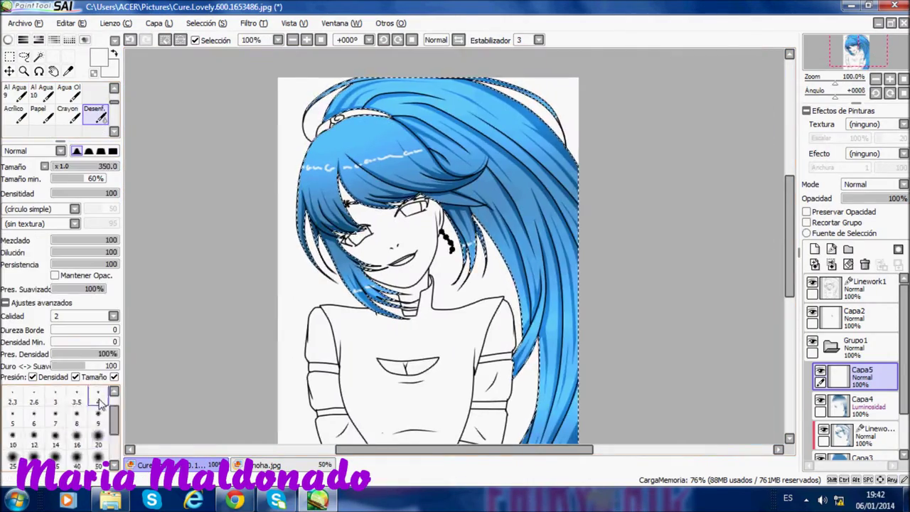
pyautogui.scroll(2, 241, 213)
pyautogui.scroll(-3, 242, 213)
pyautogui.press('e')
pyautogui.click(55, 405)
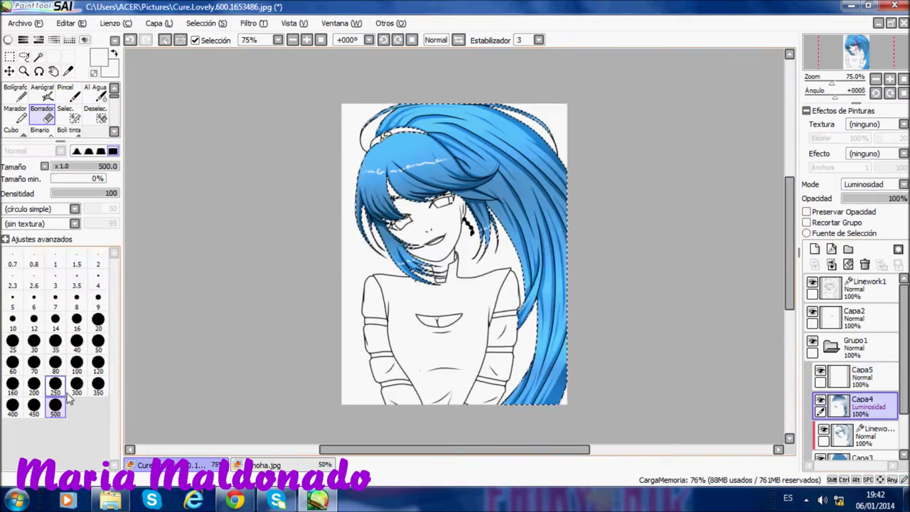
# Draw more wavy white highlights on Capa5 across the lower ponytail with the size 4 pen.
pyautogui.click(841, 384)
pyautogui.scroll(-1, 386, 174)
pyautogui.press('n')
pyautogui.scroll(4, 386, 173)
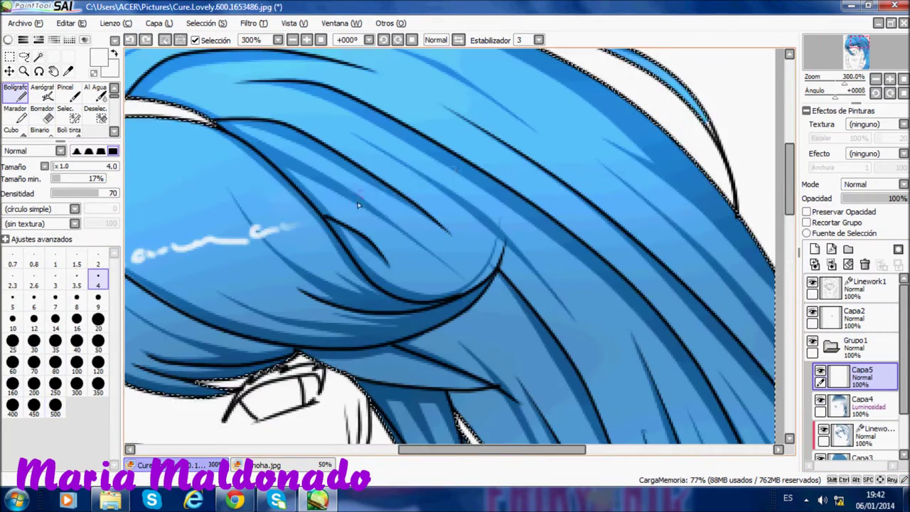
pyautogui.scroll(-3, 386, 173)
pyautogui.scroll(-1, 359, 149)
pyautogui.scroll(4, 359, 149)
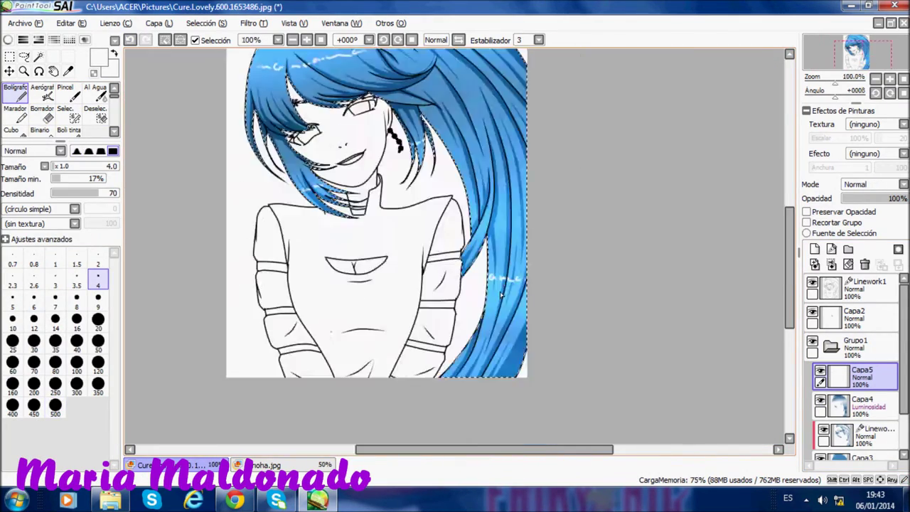
# Soften the upper ponytail's white highlights with the Desenf. tool at size 50 and add another highlight across its middle with the size 4 pen.
pyautogui.press('b')
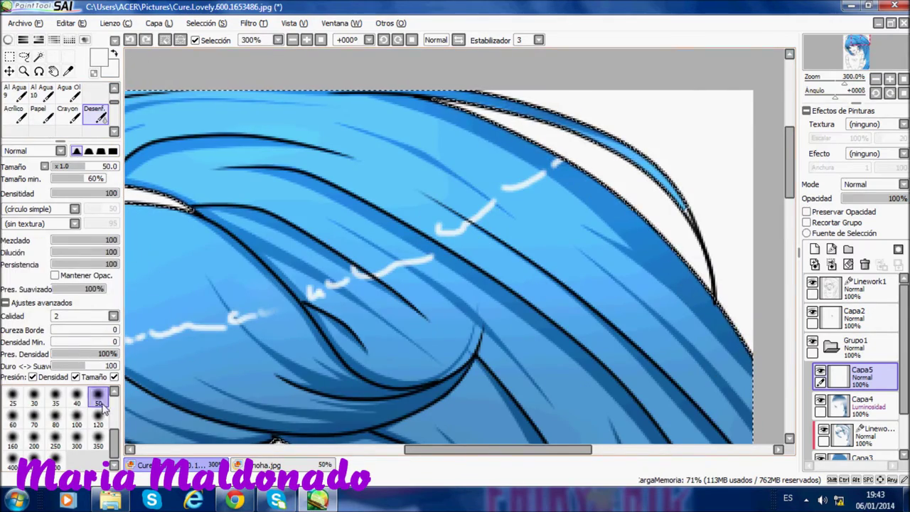
pyautogui.scroll(-4, 400, 83)
pyautogui.scroll(3, 363, 286)
pyautogui.press('n')
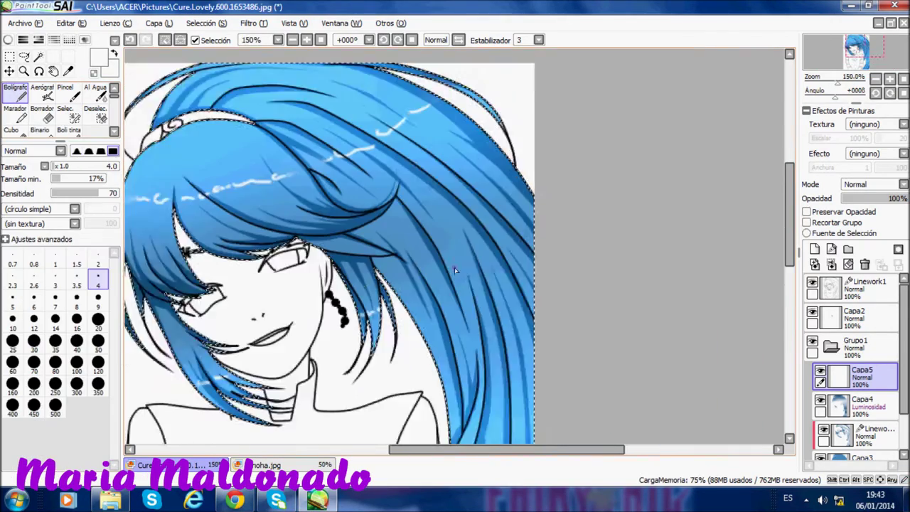
pyautogui.moveTo(501, 199); pyautogui.dragTo(547, 162)
pyautogui.press('b')
# Deselect the hair and set Capa5 to Luminosidad mode at 17% opacity.
pyautogui.scroll(-4, 557, 229)
pyautogui.press('d')
pyautogui.scroll(2, 538, 232)
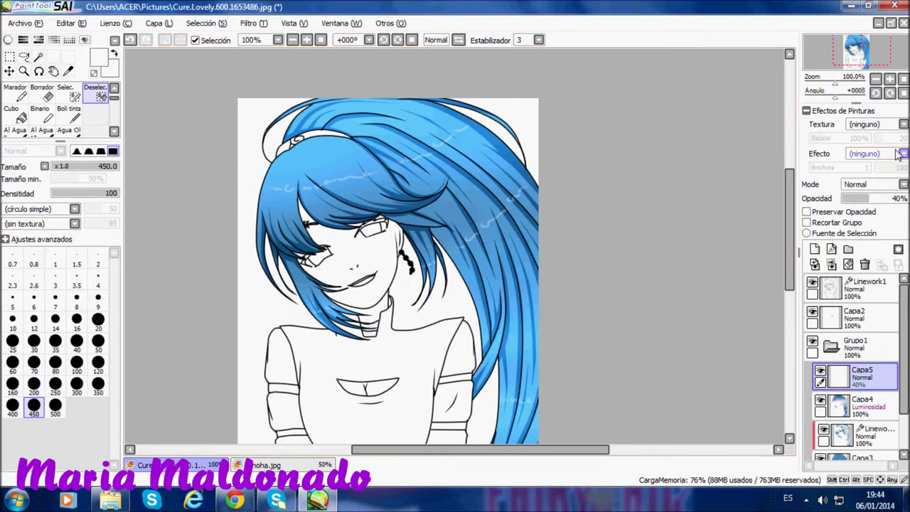
pyautogui.scroll(-1, 455, 180)
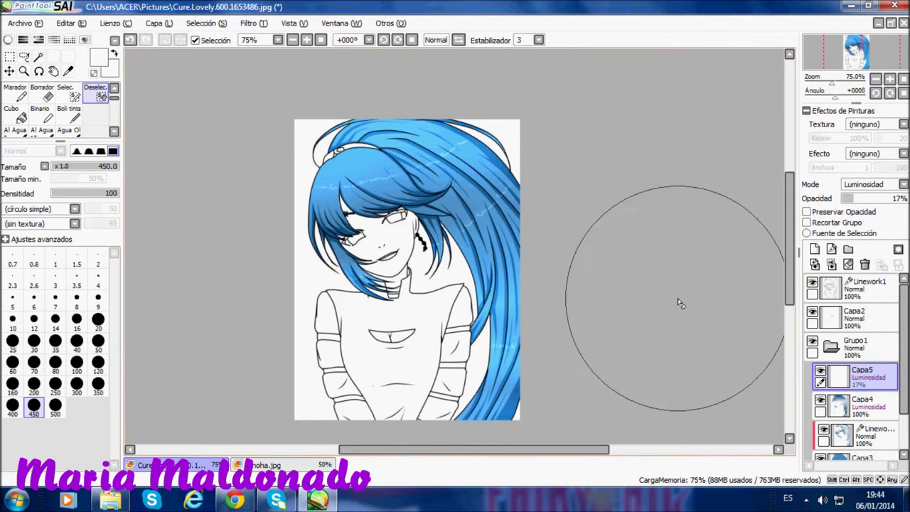
# Select the face skin on Linework1 with the magic wand and add the small gaps beside the hair-covered eye using the size 2 selection pen.
pyautogui.click(830, 347)
pyautogui.click(853, 288)
pyautogui.press('w')
pyautogui.click(360, 185)
pyautogui.scroll(7, 360, 185)
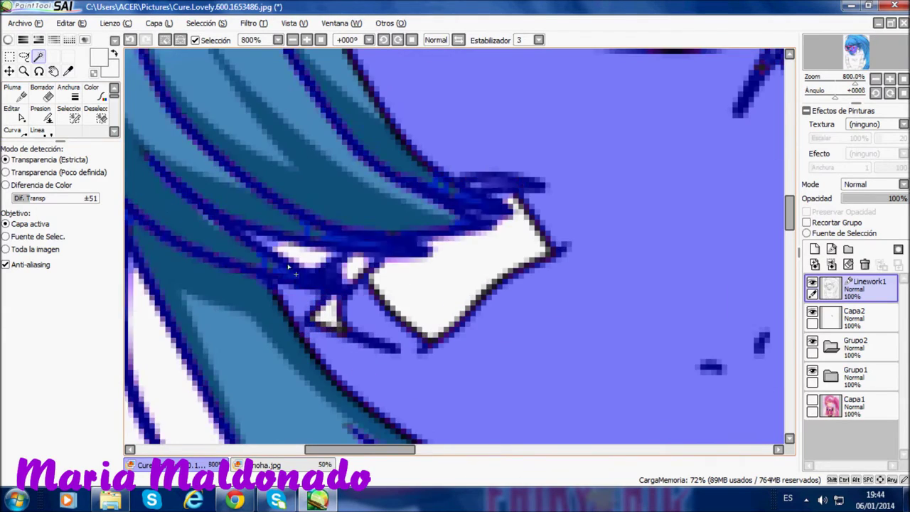
pyautogui.scroll(1, 291, 270)
pyautogui.click(69, 114)
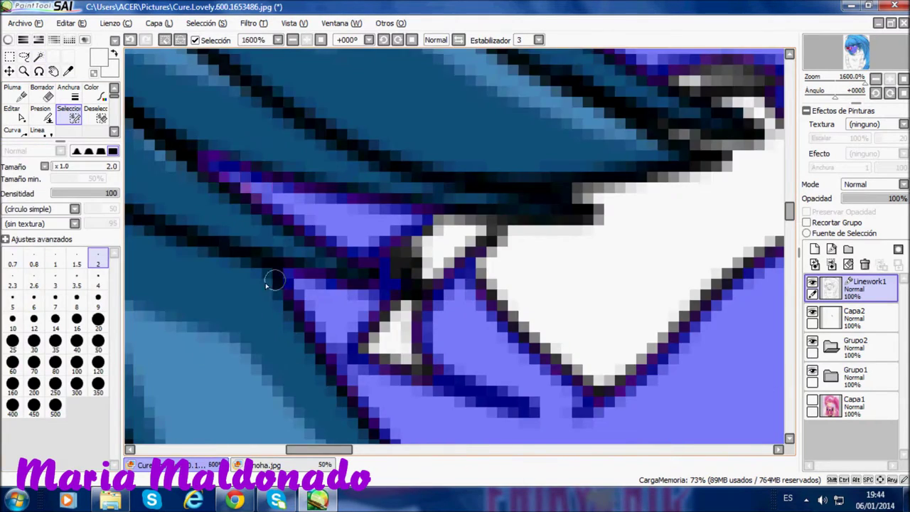
# Extend the skin selection to the neck, the gap in the collar and the chest opening, filling missed edges with the size 2 selection pen.
pyautogui.scroll(-1, 274, 281)
pyautogui.scroll(-3, 600, 139)
pyautogui.scroll(5, 246, 196)
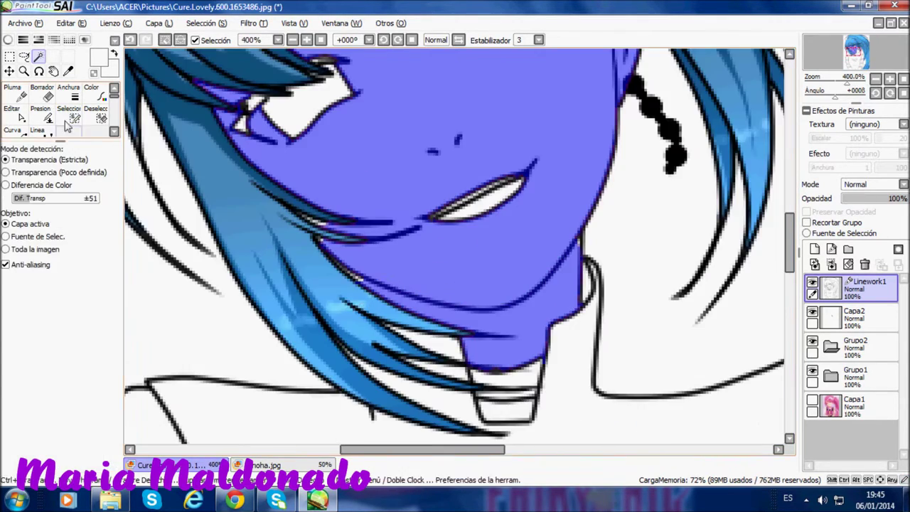
pyautogui.scroll(-4, 245, 196)
pyautogui.scroll(2, 533, 265)
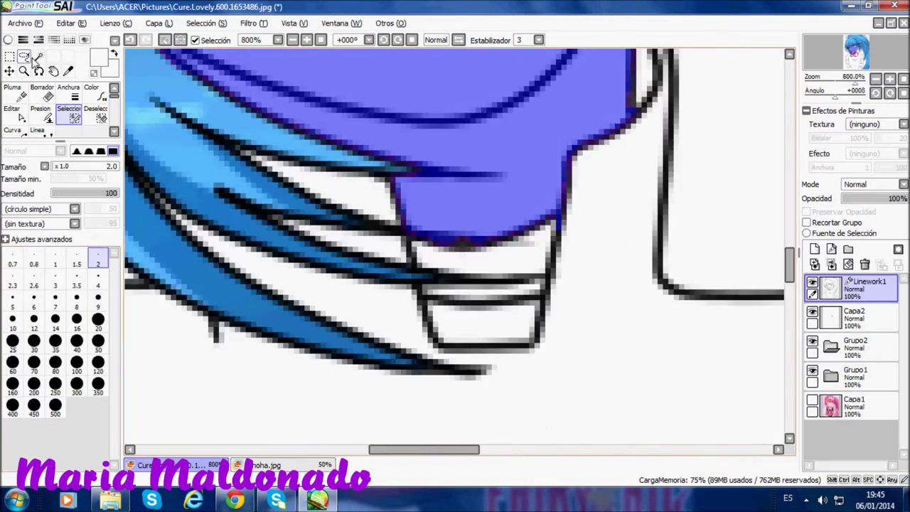
pyautogui.scroll(-2, 462, 248)
pyautogui.scroll(3, 423, 239)
pyautogui.scroll(-5, 398, 223)
pyautogui.scroll(5, 427, 248)
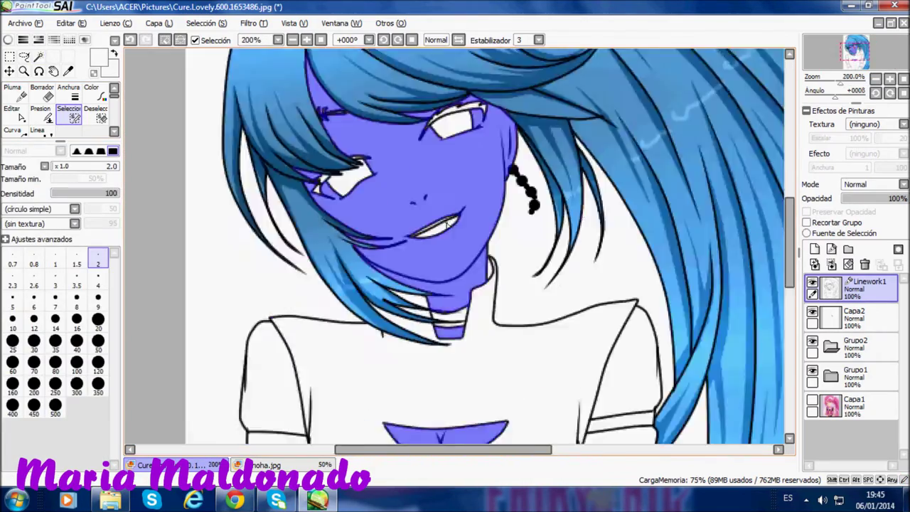
# Fill the skin selection on Capa6 in Grupo2 and draw size 9 peach shadow curves under the chin on Linework3.
pyautogui.click(830, 348)
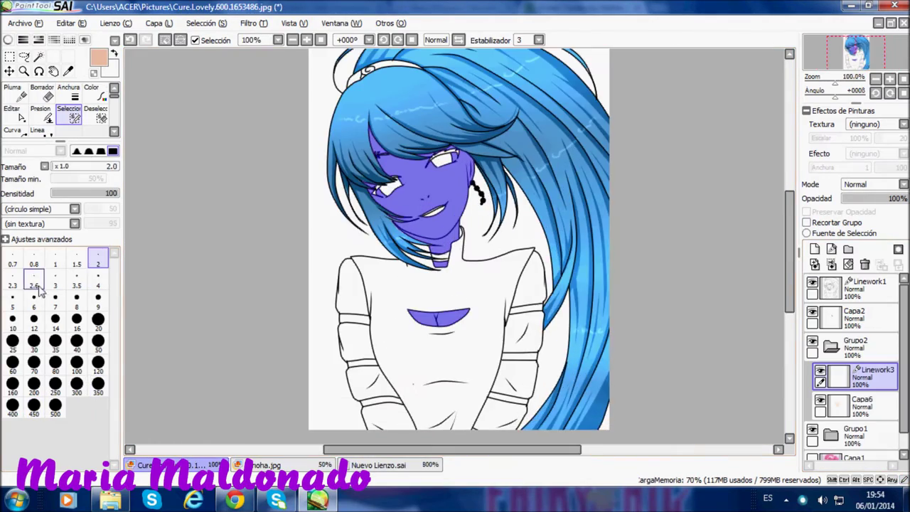
pyautogui.scroll(5, 437, 247)
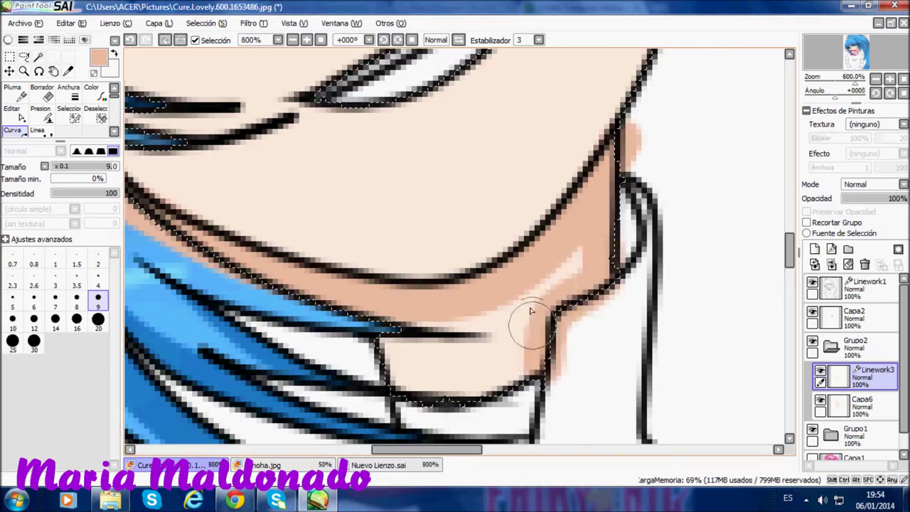
pyautogui.scroll(-4, 529, 311)
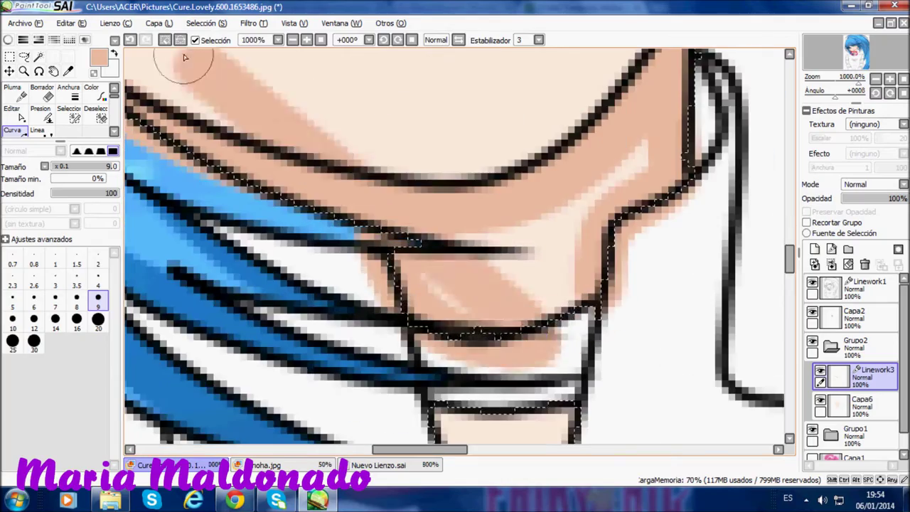
pyautogui.click(856, 376)
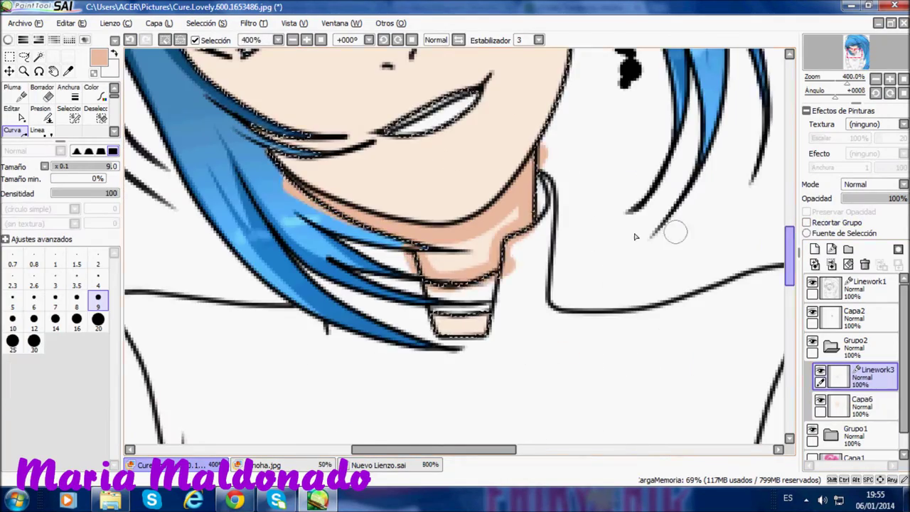
# Draw thinner size 4 peach shadow curves along the edges of the neck and adjust their pressure.
pyautogui.scroll(1, 396, 209)
pyautogui.scroll(3, 486, 270)
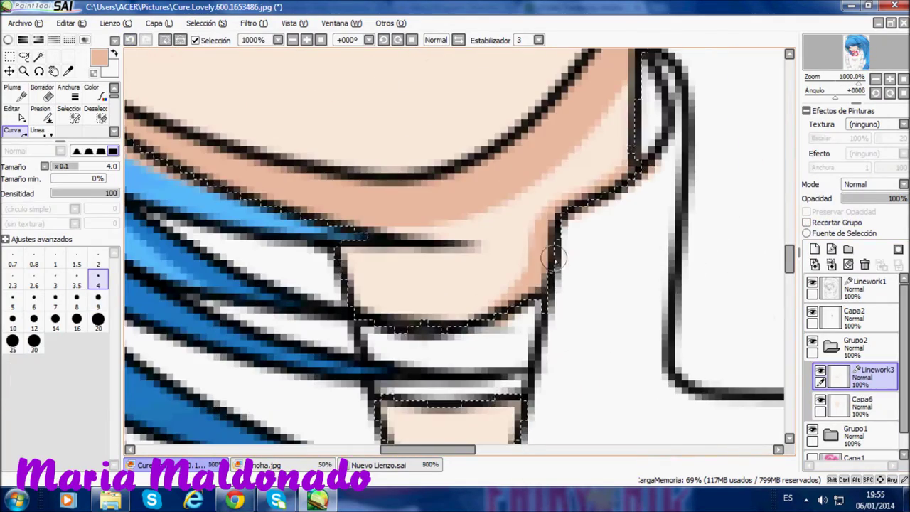
pyautogui.moveTo(480, 312); pyautogui.dragTo(370, 344)
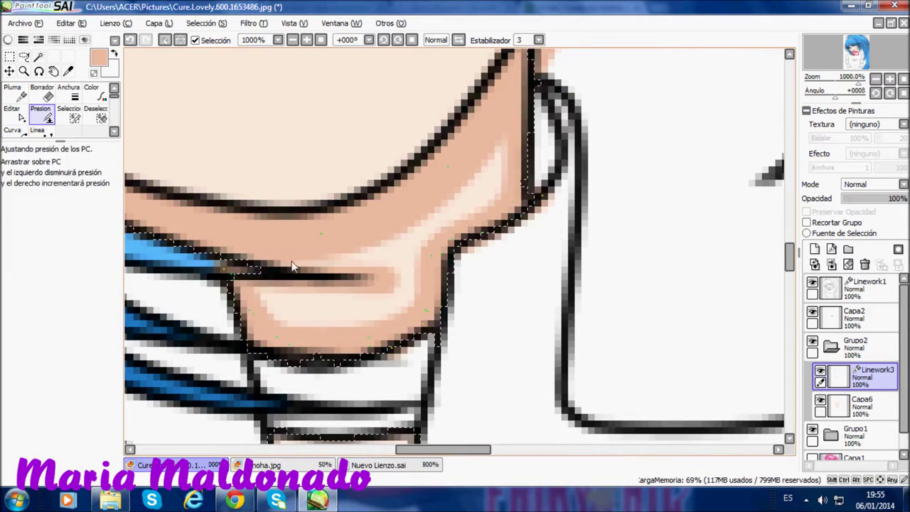
# Shade the edges and centre crease of the chest opening with size 5 peach curves.
pyautogui.scroll(-5, 538, 315)
pyautogui.scroll(4, 459, 311)
pyautogui.scroll(-1, 721, 167)
pyautogui.scroll(2, 508, 186)
pyautogui.scroll(-3, 517, 162)
pyautogui.scroll(3, 449, 177)
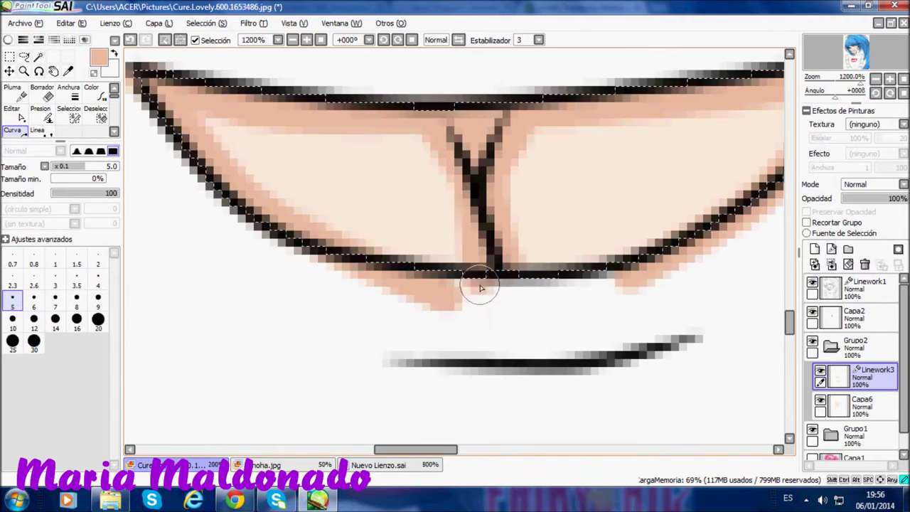
# Draw a peach shadow curve inside the ear and adjust the line's pressure.
pyautogui.scroll(-2, 481, 288)
pyautogui.scroll(-1, 231, 153)
pyautogui.press('p')
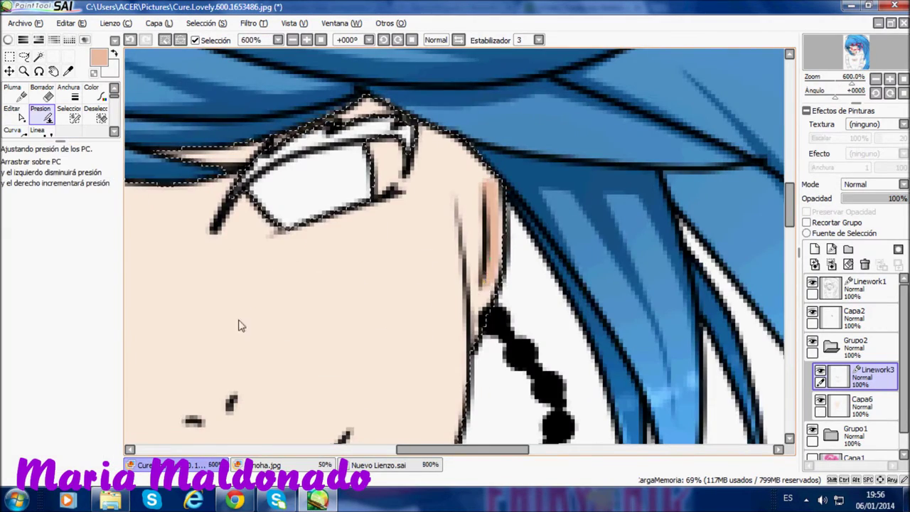
# Shade the forehead beneath both sides of the fringe and the outer edge of the ear with size 9 peach curves.
pyautogui.press('c')
pyautogui.scroll(-1, 249, 163)
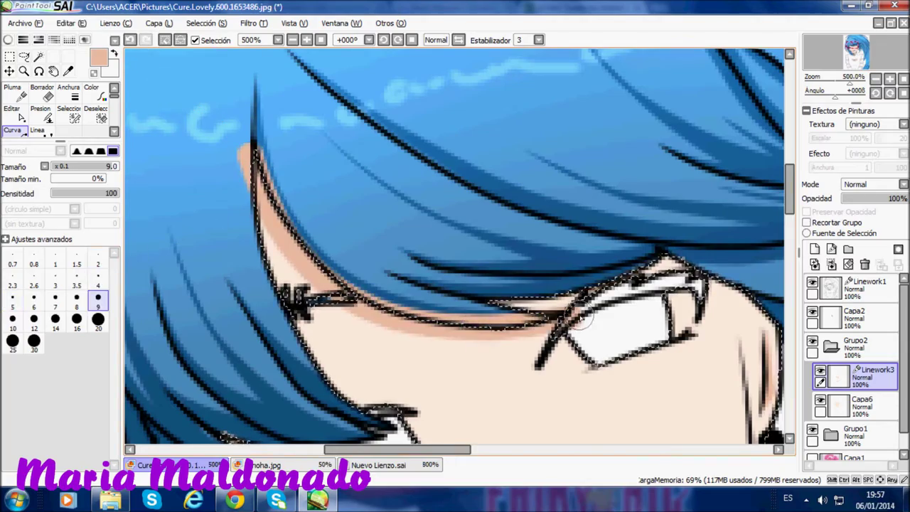
pyautogui.scroll(-2, 545, 321)
pyautogui.scroll(2, 507, 222)
pyautogui.scroll(-1, 508, 222)
pyautogui.moveTo(411, 213); pyautogui.dragTo(471, 275)
pyautogui.press('e')
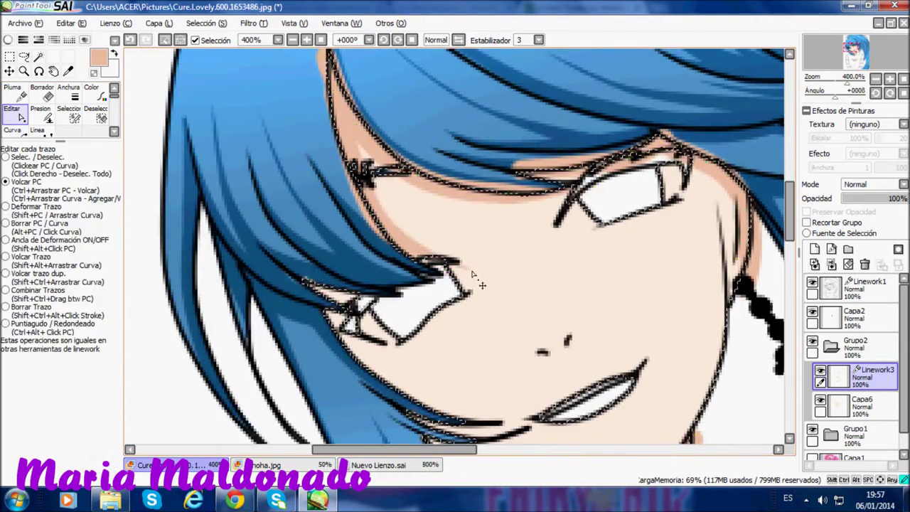
pyautogui.press('c')
pyautogui.scroll(-2, 471, 274)
pyautogui.scroll(4, 355, 213)
pyautogui.scroll(-3, 338, 183)
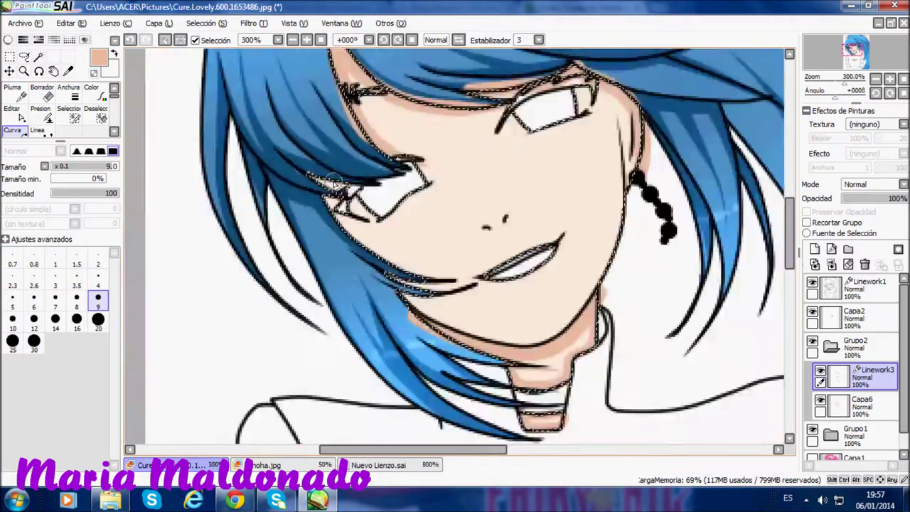
# Shade the small skin areas around the corner of the hair-covered eye with size 4 peach curves and thin their ends with the Presion tool.
pyautogui.scroll(5, 338, 183)
pyautogui.press('[')
pyautogui.press('[')
pyautogui.press('[')
pyautogui.press('[')
pyautogui.press('[')
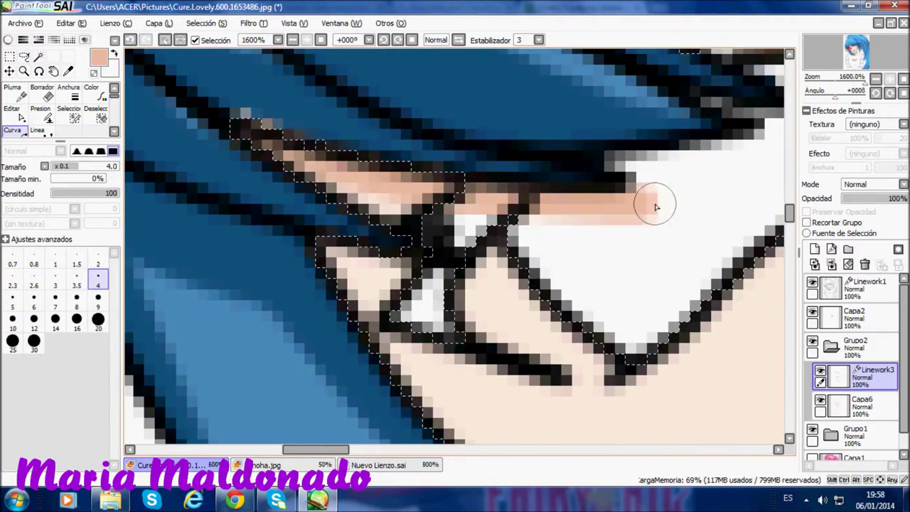
pyautogui.press('p')
pyautogui.press('c')
pyautogui.press('p')
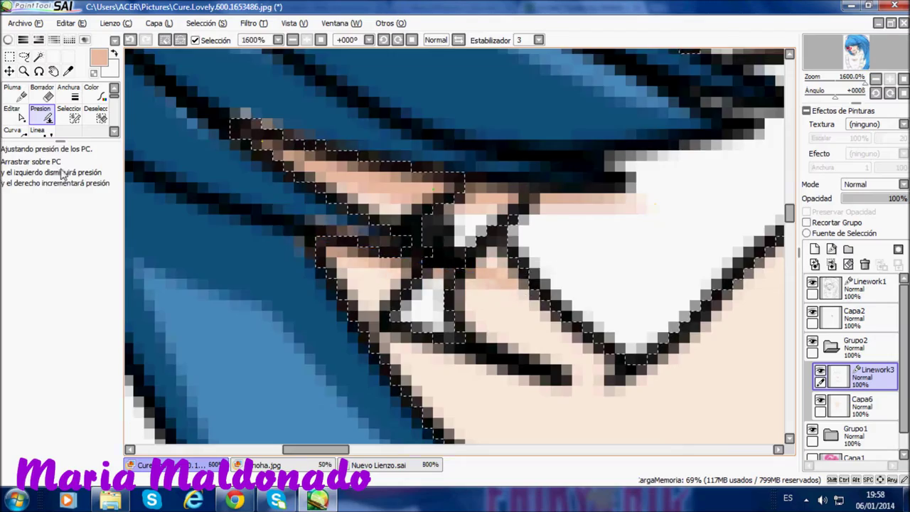
# Shade the cheek along the side lock with pressure-tapered peach curves and clip Linework3 to Capa6.
pyautogui.scroll(-5, 401, 162)
pyautogui.press('c')
pyautogui.press('p')
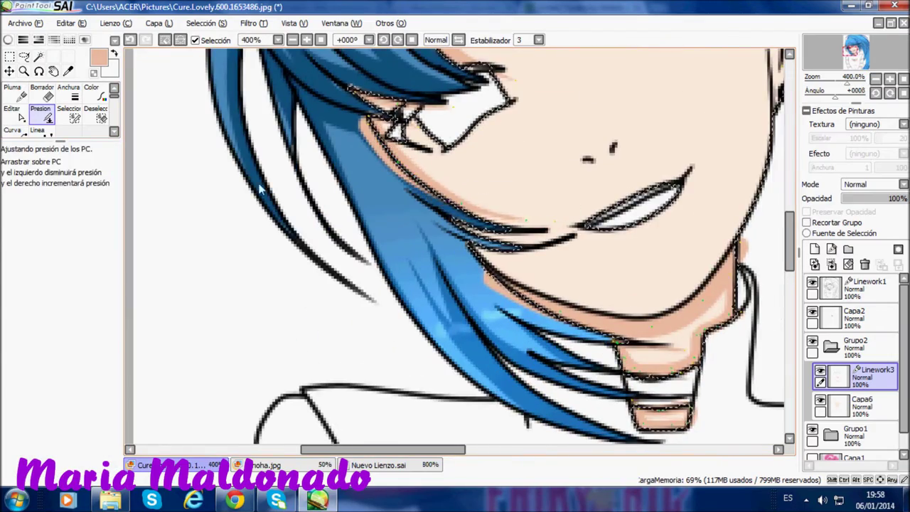
pyautogui.scroll(5, 259, 188)
pyautogui.press('c')
pyautogui.press('p')
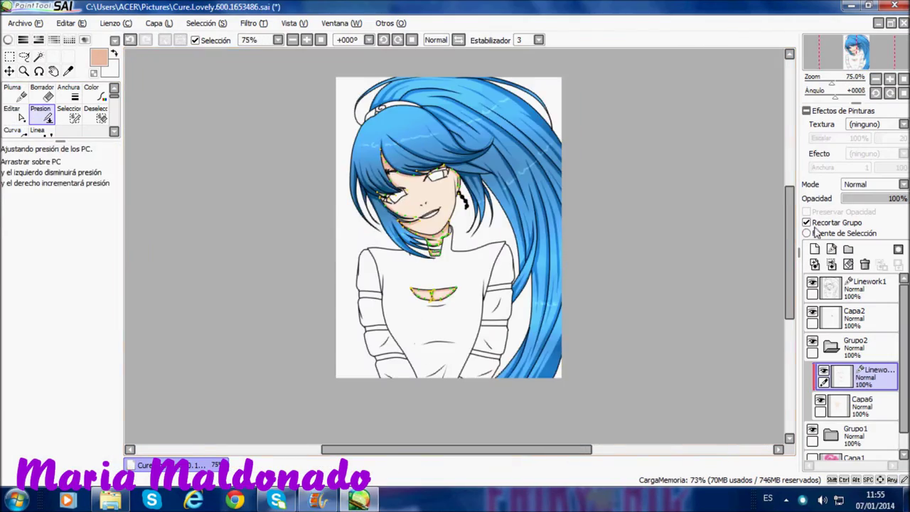
# Erase the skin colour spilling over the hair beside the cheek and above the eye on Capa6 with a size 2 eraser.
pyautogui.click(857, 405)
pyautogui.press('e')
pyautogui.scroll(10, 363, 203)
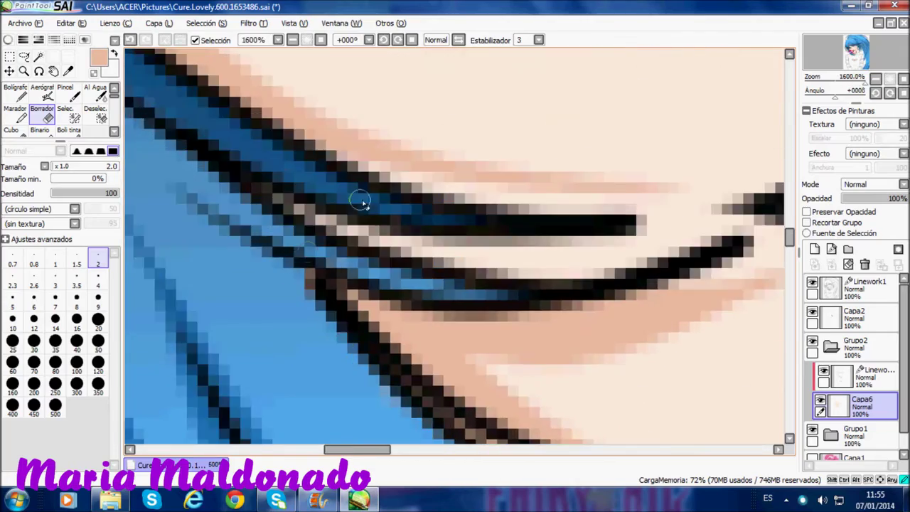
pyautogui.scroll(-10, 362, 203)
pyautogui.scroll(3, 391, 199)
pyautogui.scroll(-4, 406, 196)
pyautogui.scroll(10, 420, 190)
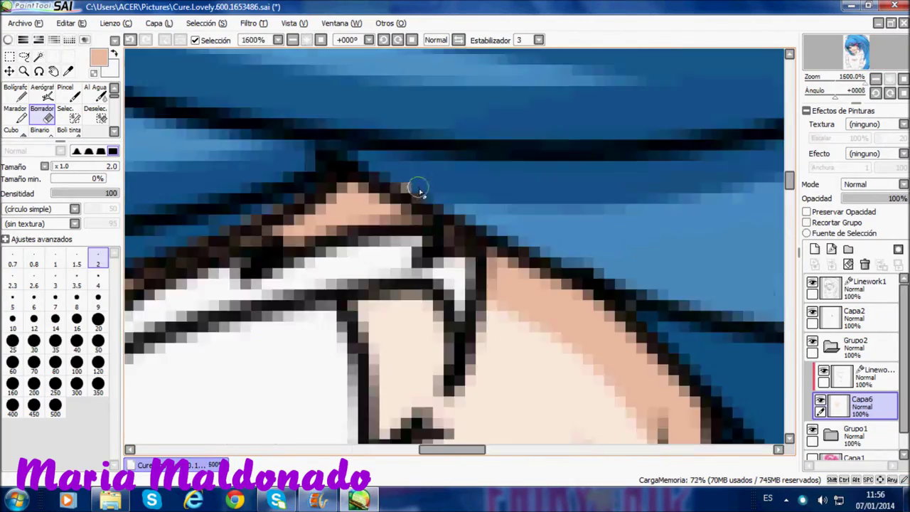
pyautogui.scroll(-4, 419, 191)
# Paint both eyes light grey on Capa6 with the size 9 pen.
pyautogui.press('n')
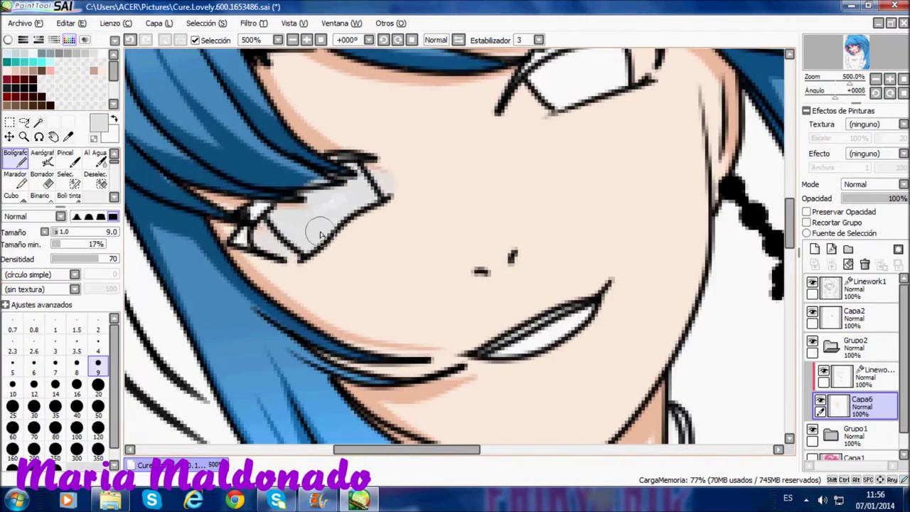
pyautogui.click(846, 377)
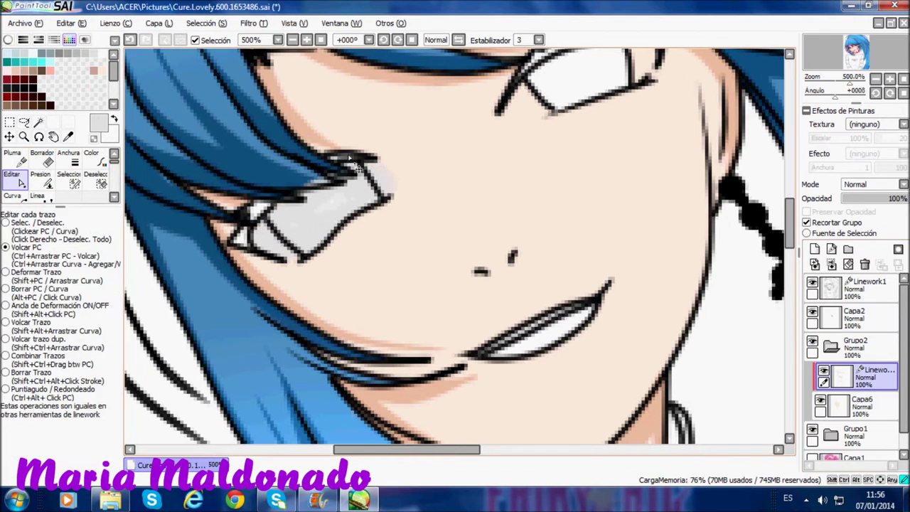
pyautogui.click(851, 407)
pyautogui.scroll(2, 519, 74)
pyautogui.scroll(-3, 520, 74)
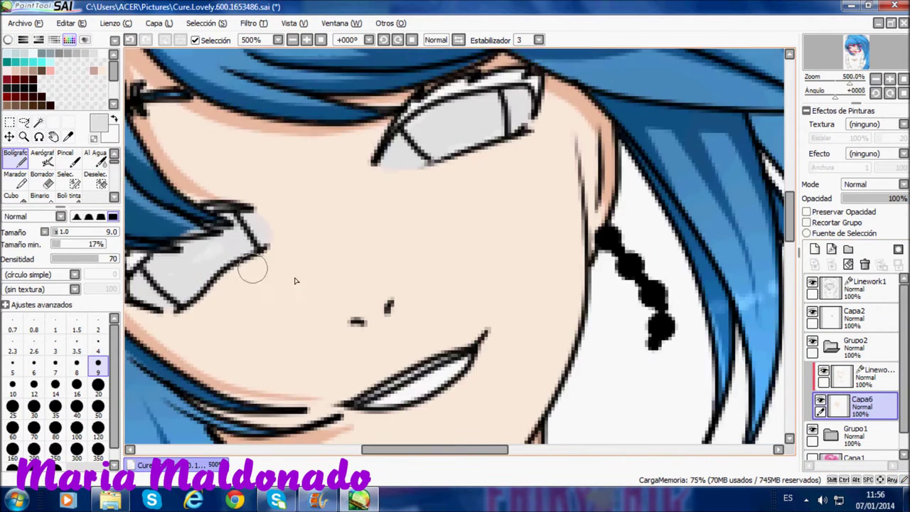
# Paint white over the grey in both eyes with a size 50 pen, keeping grey shading along the edges.
pyautogui.scroll(2, 280, 289)
pyautogui.press(']')
pyautogui.press(']')
pyautogui.press(']')
pyautogui.press(']')
pyautogui.press(']')
pyautogui.press(']')
pyautogui.press(']')
pyautogui.press(']')
pyautogui.press(']')
pyautogui.press(']')
pyautogui.scroll(-3, 457, 214)
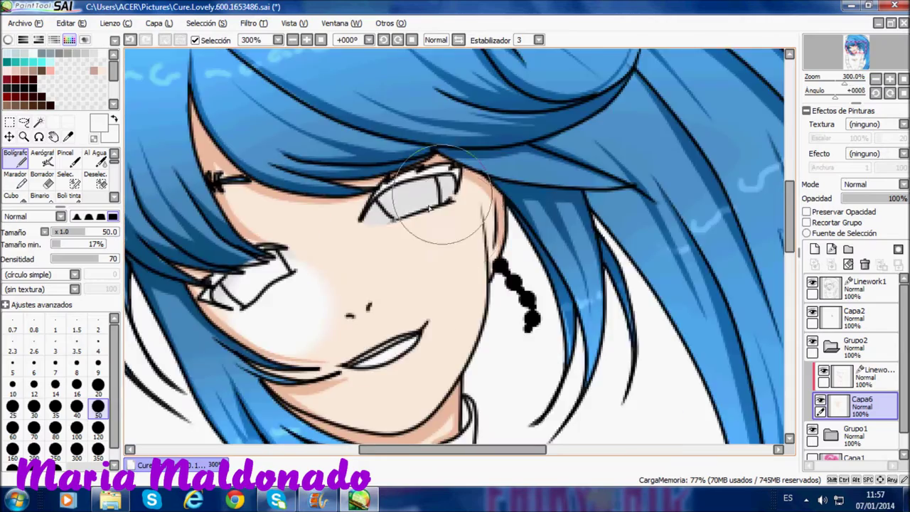
pyautogui.scroll(3, 457, 213)
pyautogui.moveTo(457, 213); pyautogui.dragTo(457, 234)
# Repaint the skin colour around both eyes with a size 20 pen to cover the stray white.
pyautogui.scroll(-2, 423, 299)
pyautogui.press('[')
pyautogui.press('[')
pyautogui.press('[')
pyautogui.press('[')
pyautogui.press('[')
pyautogui.scroll(1, 328, 251)
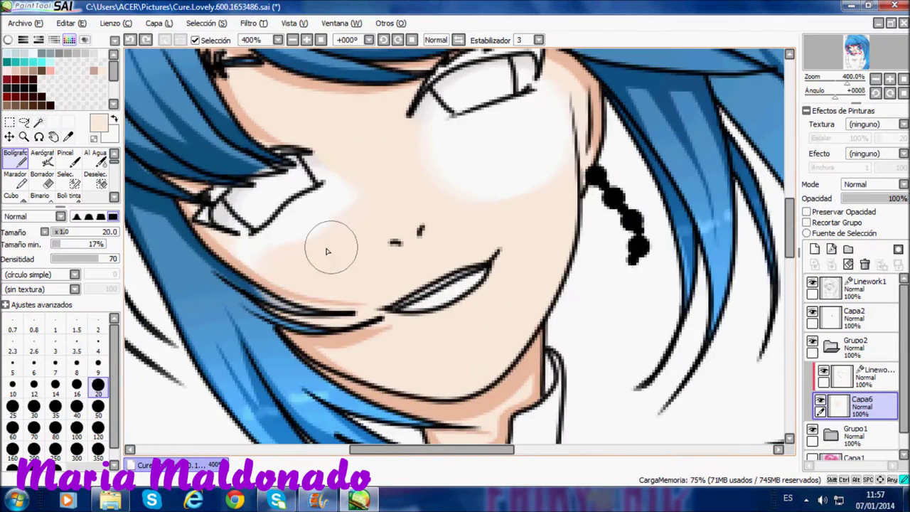
pyautogui.scroll(1, 341, 204)
pyautogui.scroll(-1, 356, 213)
pyautogui.scroll(1, 482, 305)
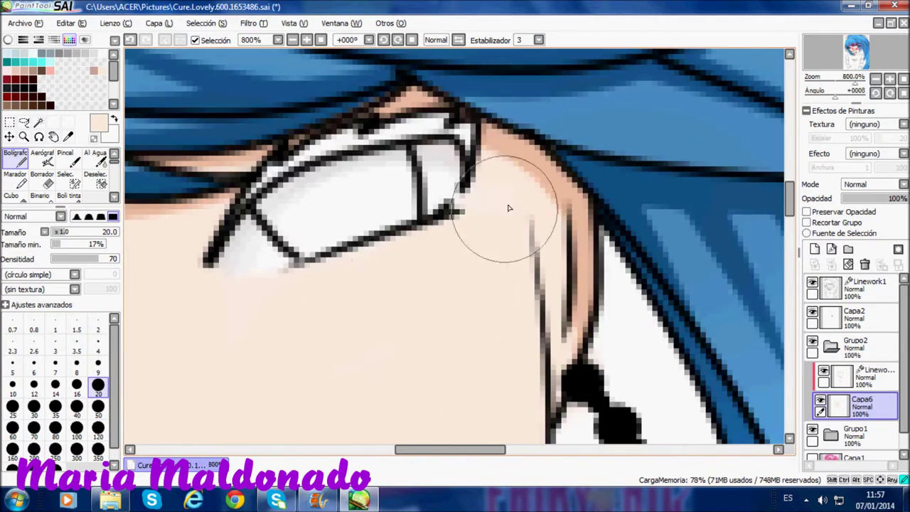
# Erase the skin colour spilling over the side lock beside the cheek with the size 4 eraser.
pyautogui.scroll(-2, 488, 258)
pyautogui.scroll(4, 270, 292)
pyautogui.press('e')
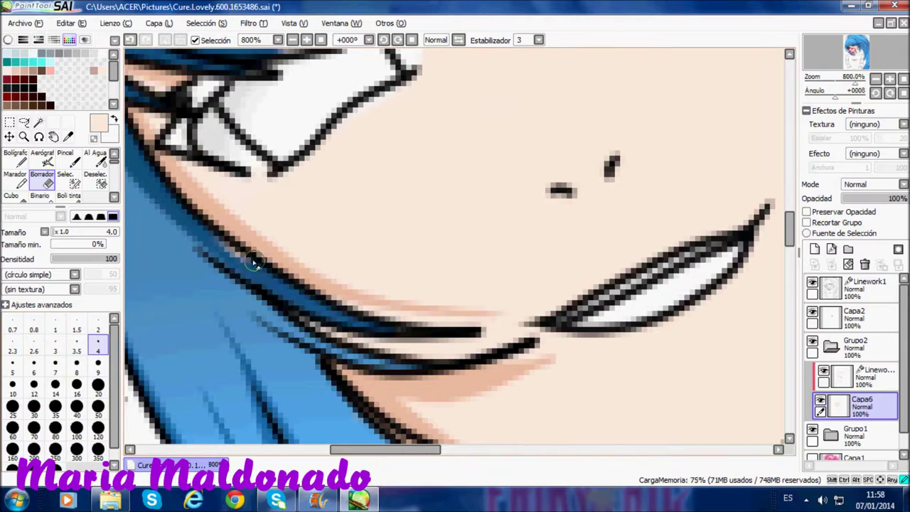
pyautogui.scroll(-4, 302, 306)
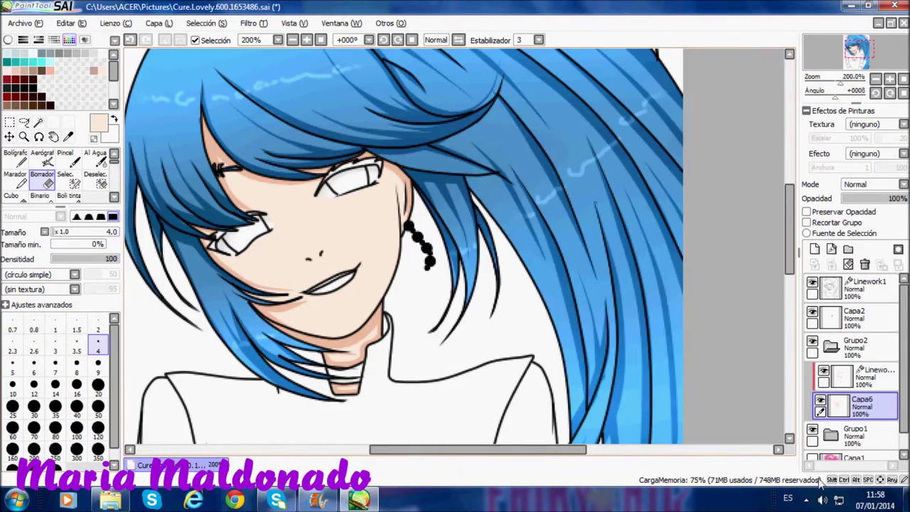
# Create the Grupo3 folder and select the top's torso and collar on Linework1 with the magic wand.
pyautogui.scroll(-3, 398, 248)
pyautogui.click(853, 287)
pyautogui.click(39, 122)
pyautogui.scroll(2, 398, 249)
pyautogui.click(384, 213)
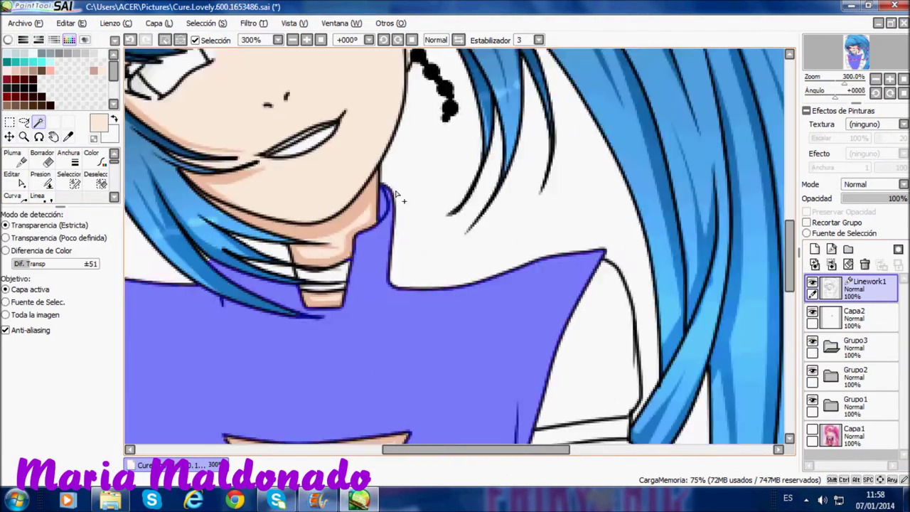
# Fill the selected top, collar and armbands with greyish teal on the new layer Capa7 using a size 500 pen.
pyautogui.scroll(1, 396, 193)
pyautogui.scroll(-3, 427, 214)
pyautogui.scroll(-2, 477, 178)
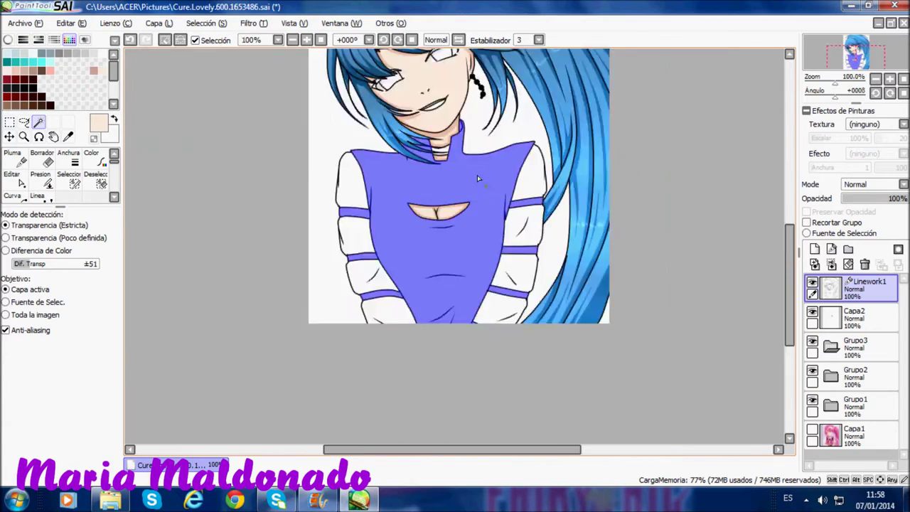
pyautogui.scroll(4, 477, 175)
pyautogui.press('s')
pyautogui.scroll(2, 346, 220)
pyautogui.scroll(-6, 337, 251)
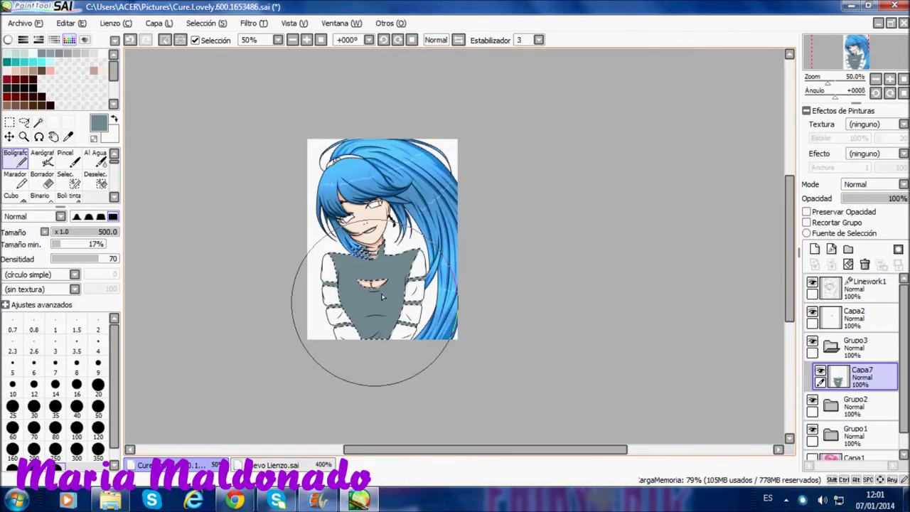
# Add Linework4 above Capa7 and draw darker teal size 9 curves along the folds of the lower torso.
pyautogui.scroll(6, 215, 186)
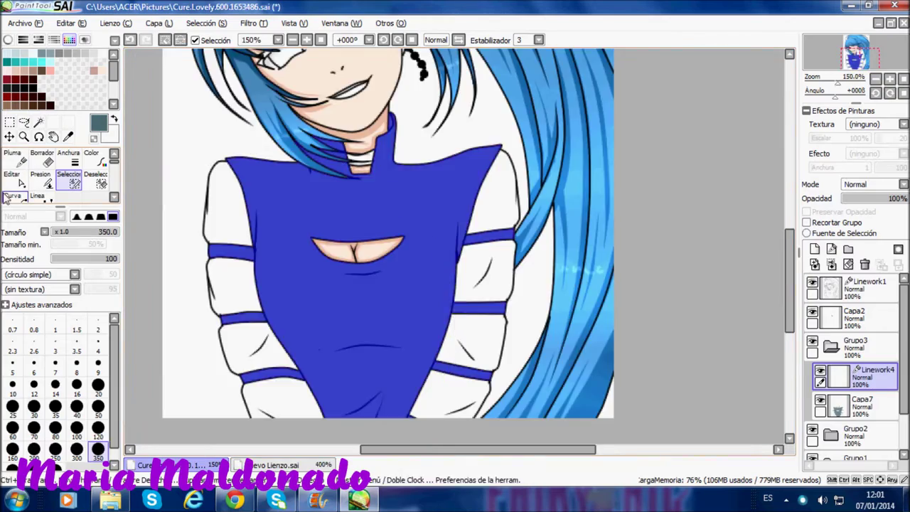
pyautogui.scroll(4, 152, 300)
pyautogui.scroll(-1, 437, 305)
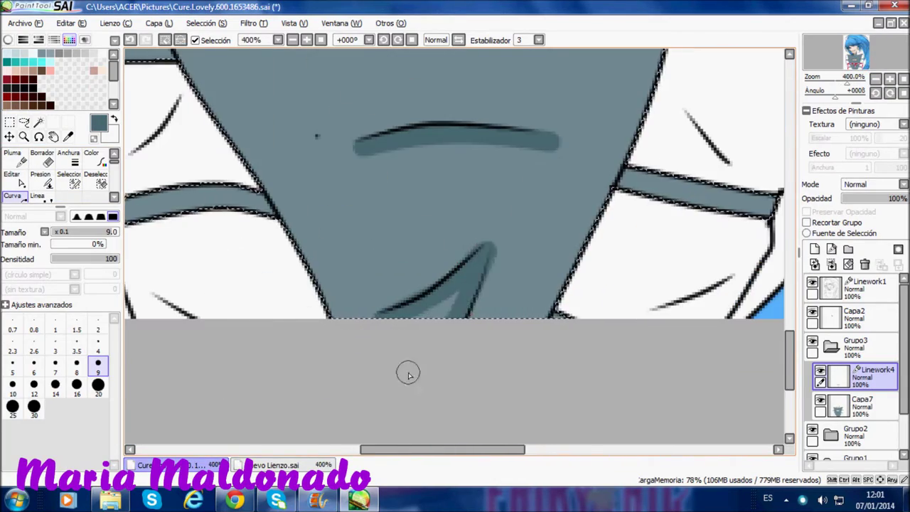
# Draw size 9 shading curves beneath the hair strands beside the neck, and refine them with the pressure and edit tools.
pyautogui.scroll(4, 371, 305)
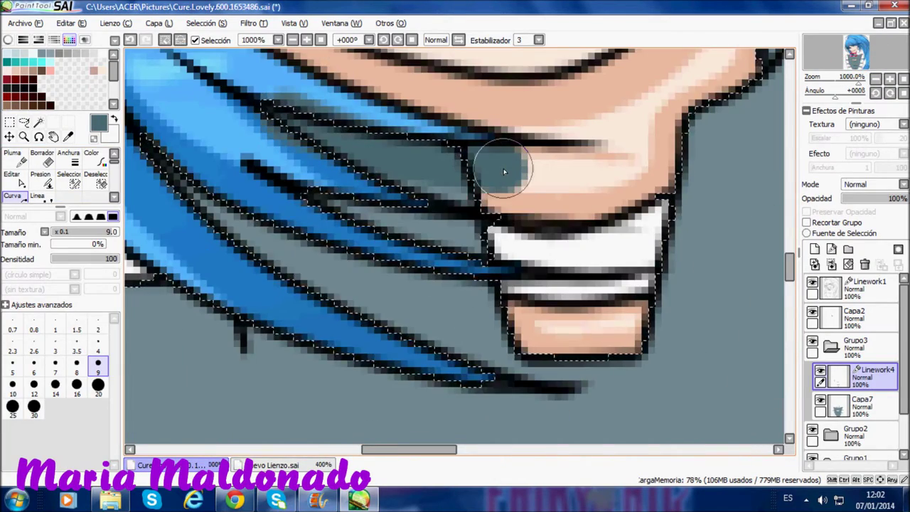
pyautogui.scroll(-4, 308, 257)
pyautogui.press('p')
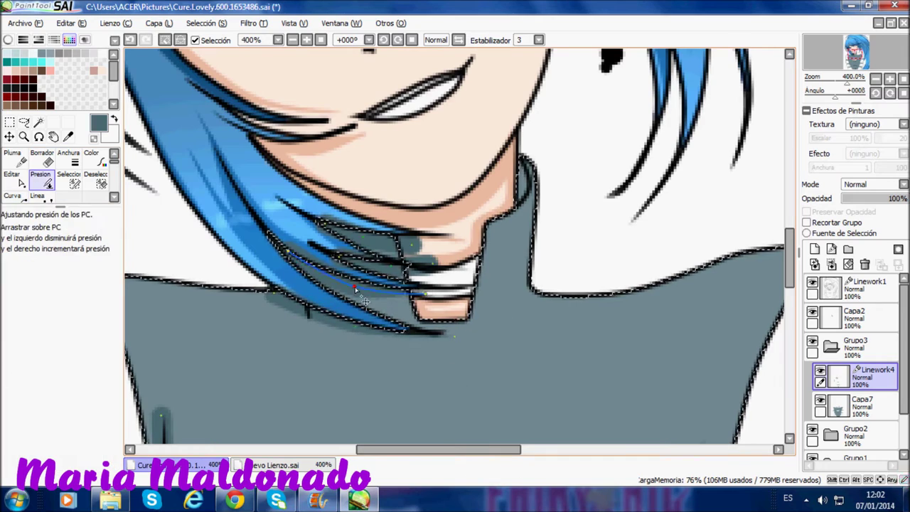
pyautogui.press('e')
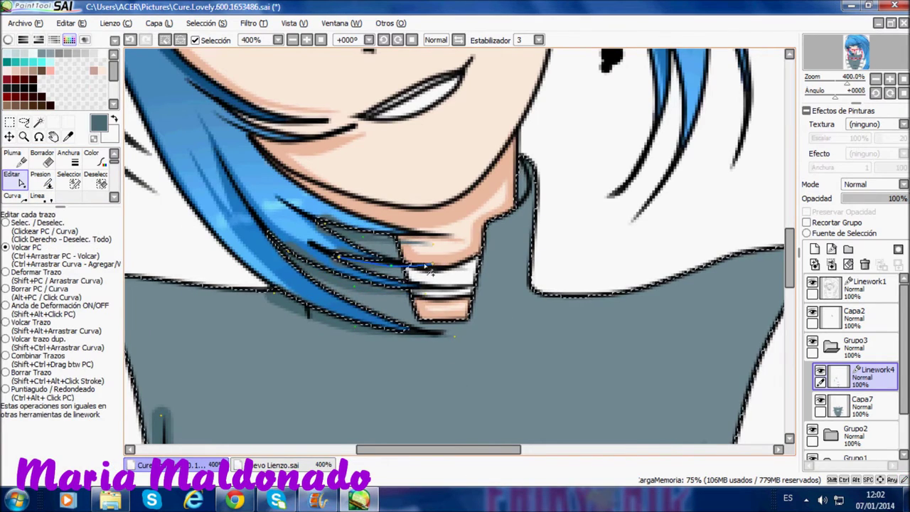
# Draw size 9 shading curves along the collar, the right shoulder line and the torso's left side.
pyautogui.press('c')
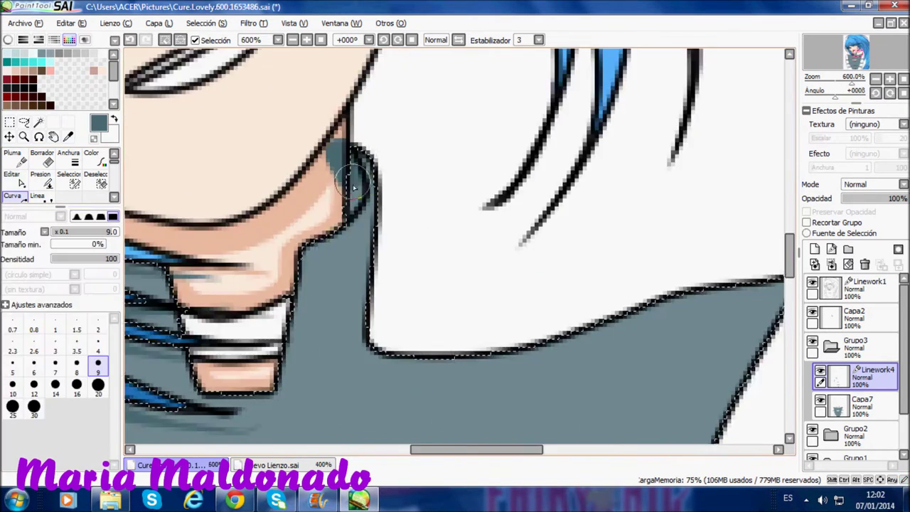
pyautogui.scroll(-5, 395, 246)
pyautogui.scroll(4, 398, 277)
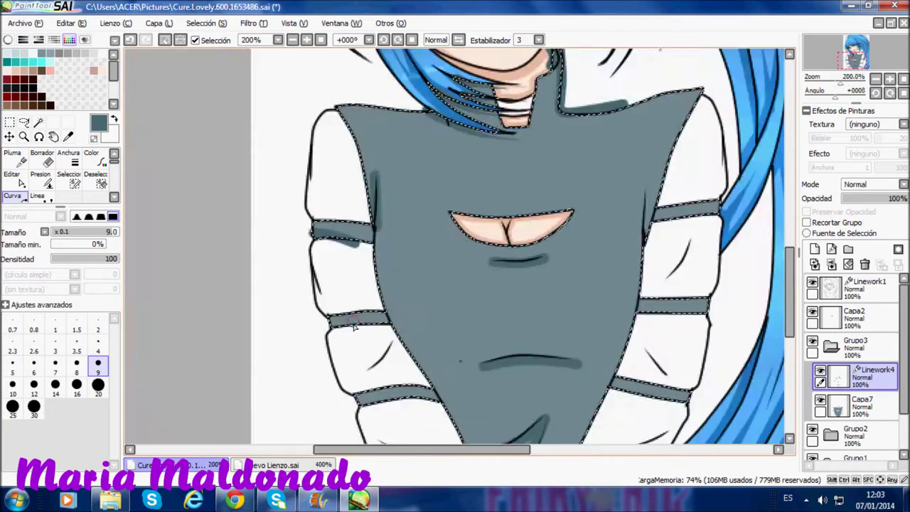
# Draw size 9 shading curves on the armbands, along the torso's side edges and beside the neck opening.
pyautogui.scroll(-3, 400, 292)
pyautogui.scroll(-2, 464, 331)
pyautogui.scroll(3, 226, 262)
pyautogui.press('e')
pyautogui.press('c')
pyautogui.scroll(-1, 500, 179)
pyautogui.scroll(-4, 462, 256)
pyautogui.scroll(3, 245, 202)
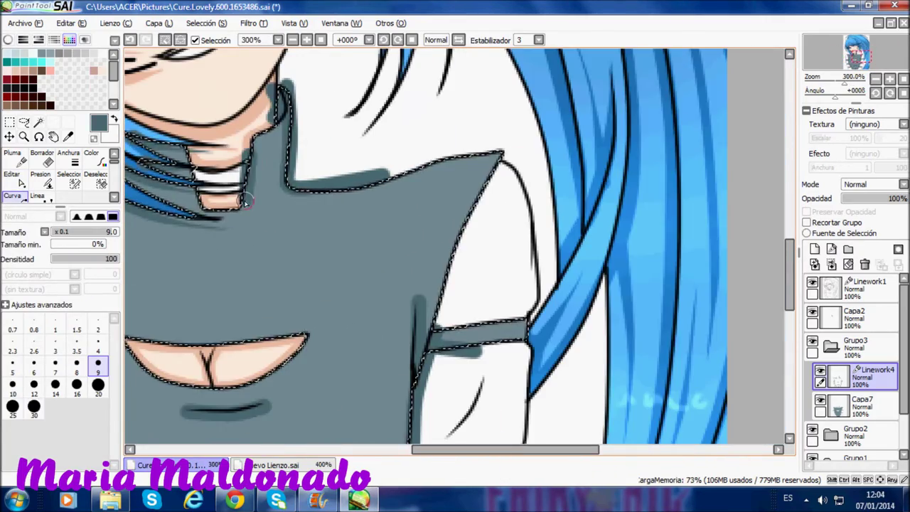
# Taper and reposition the shading curves of the lower torso folds with the pressure and edit tools.
pyautogui.press('e')
pyautogui.scroll(2, 409, 149)
pyautogui.scroll(-4, 409, 150)
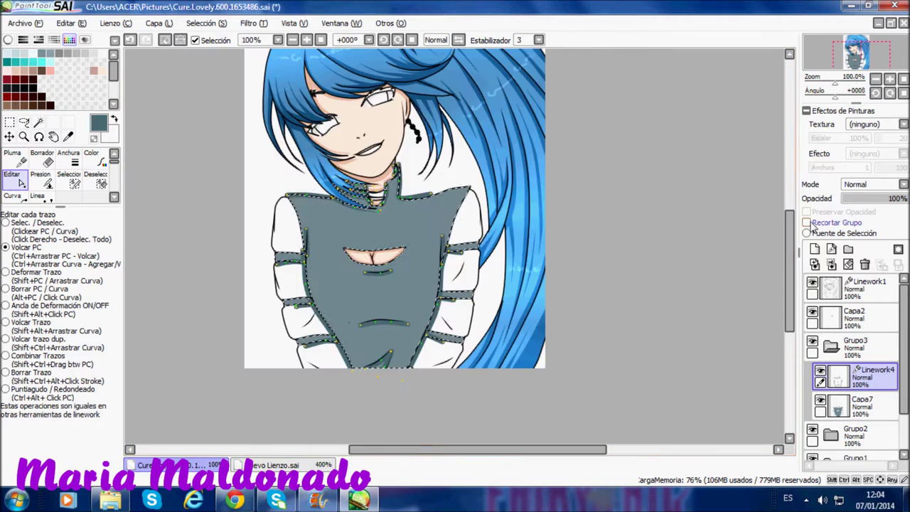
pyautogui.scroll(2, 409, 150)
pyautogui.press('p')
pyautogui.press('e')
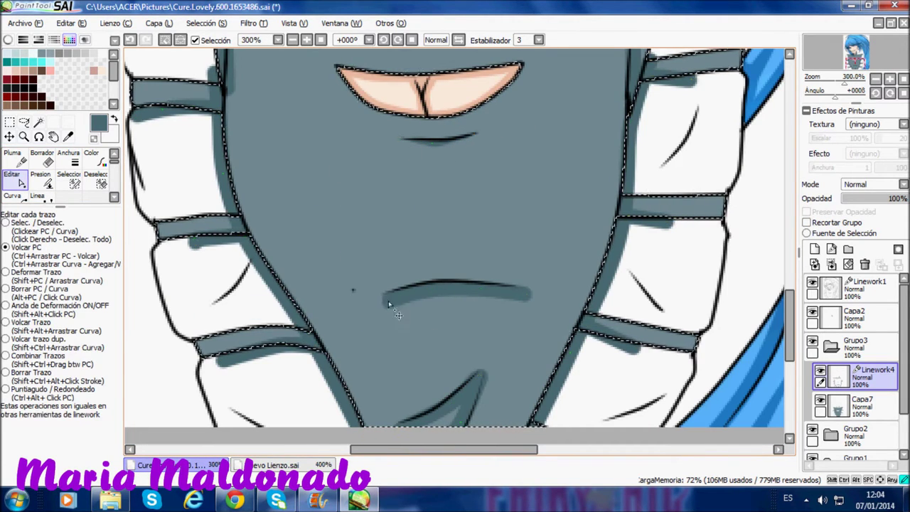
pyautogui.press('p')
pyautogui.scroll(-3, 338, 312)
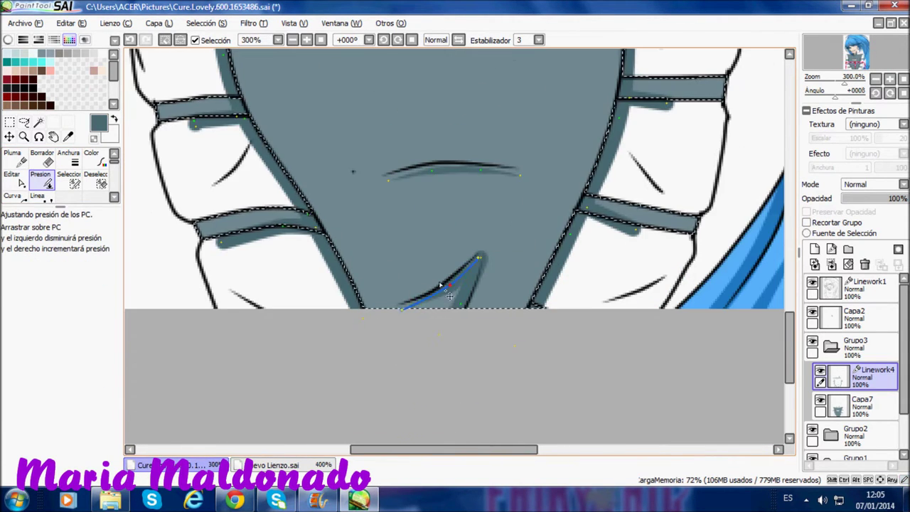
pyautogui.press('e')
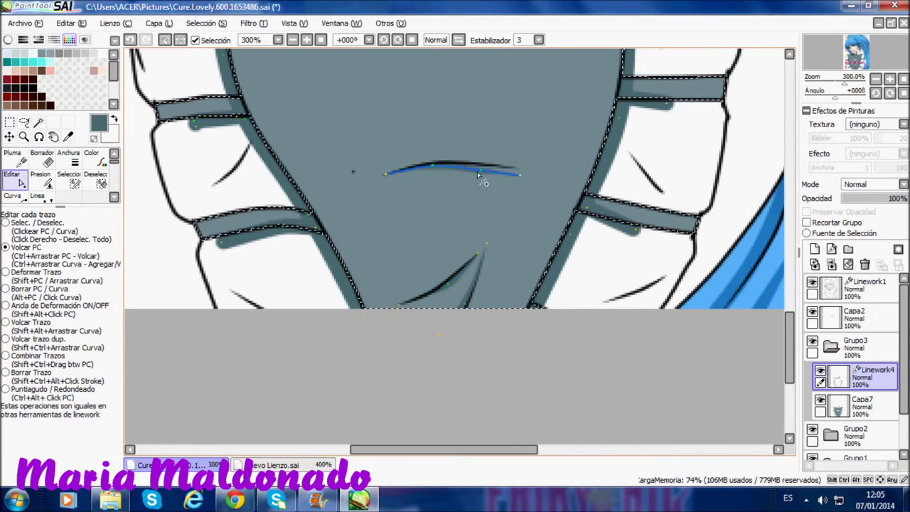
# Refine the shading curves below the chest opening, at the torso's sides and around the armbands.
pyautogui.scroll(2, 479, 175)
pyautogui.scroll(-2, 417, 254)
pyautogui.scroll(2, 270, 223)
pyautogui.scroll(-2, 450, 276)
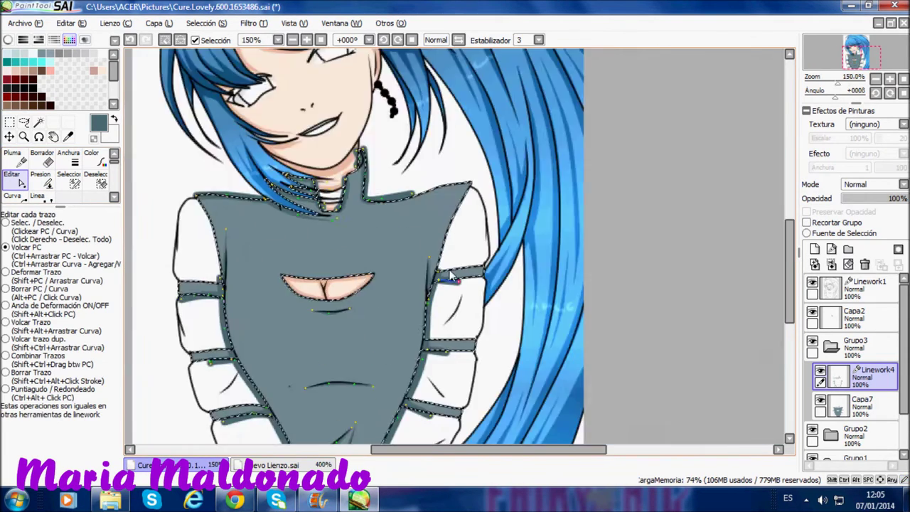
pyautogui.scroll(3, 450, 276)
pyautogui.click(12, 195)
pyautogui.scroll(-4, 427, 248)
pyautogui.scroll(3, 426, 249)
pyautogui.scroll(-5, 426, 248)
pyautogui.scroll(2, 427, 249)
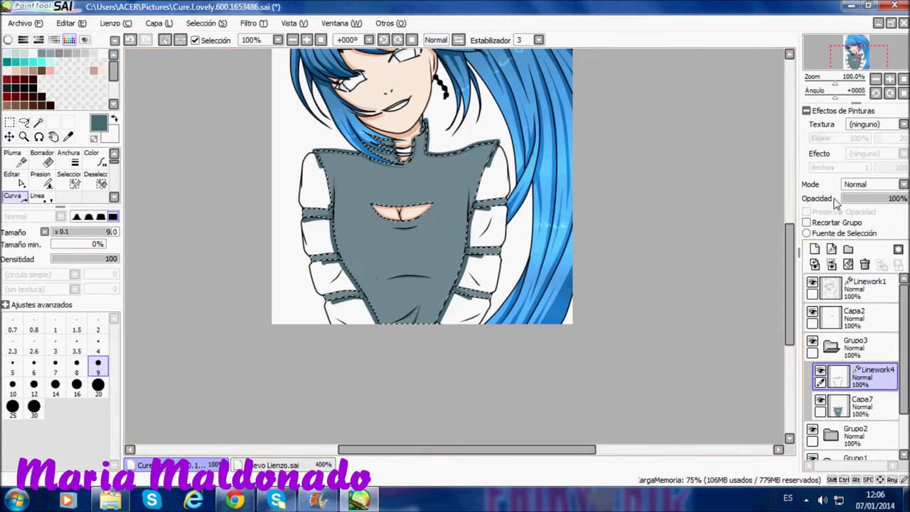
# Clip Linework4 to Capa7 and airbrush a size 120 highlight across the torso on the new Luminosidad layer Capa8.
pyautogui.click(815, 248)
pyautogui.moveTo(274, 203); pyautogui.dragTo(341, 285)
pyautogui.click(93, 177)
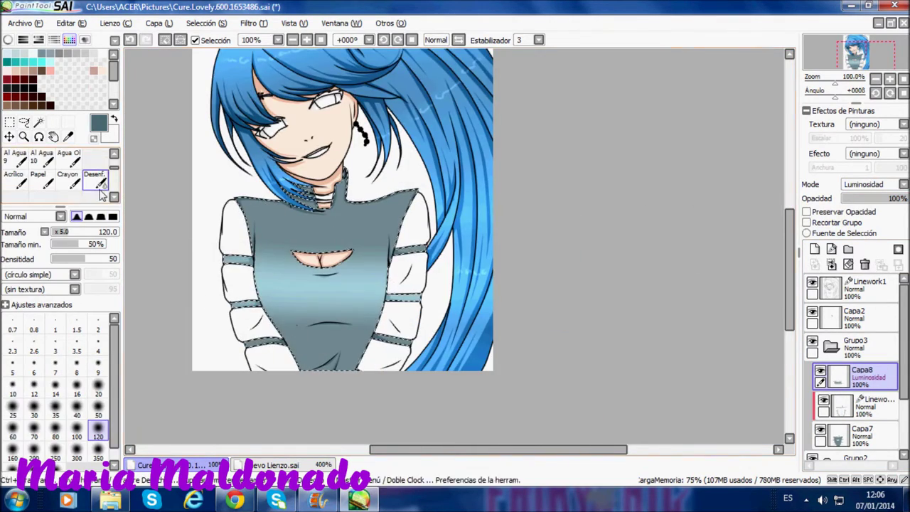
# Rework the torso highlights with the size 120 airbrush, brightening the hem, and blend them with the size 50 Desenf. brush.
pyautogui.scroll(2, 277, 302)
pyautogui.scroll(-2, 235, 305)
pyautogui.press('v')
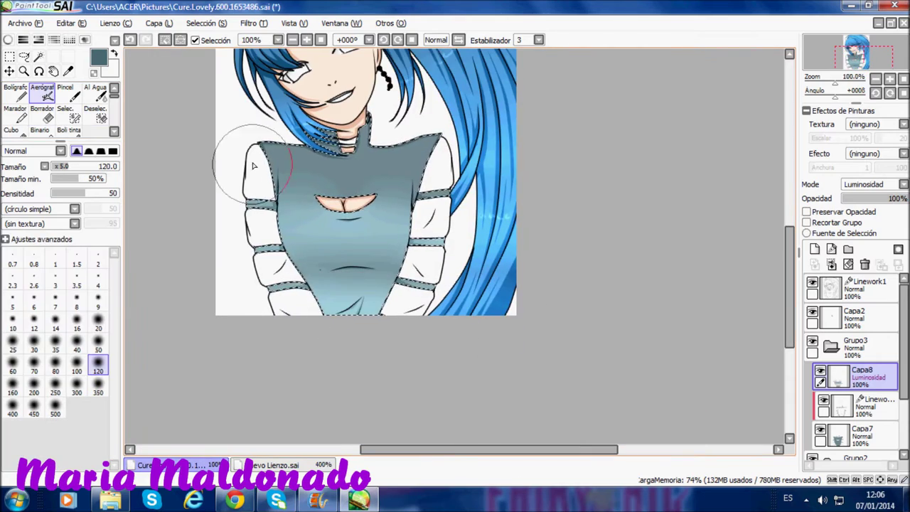
pyautogui.click(130, 40)
pyautogui.scroll(1, 182, 214)
pyautogui.press('v')
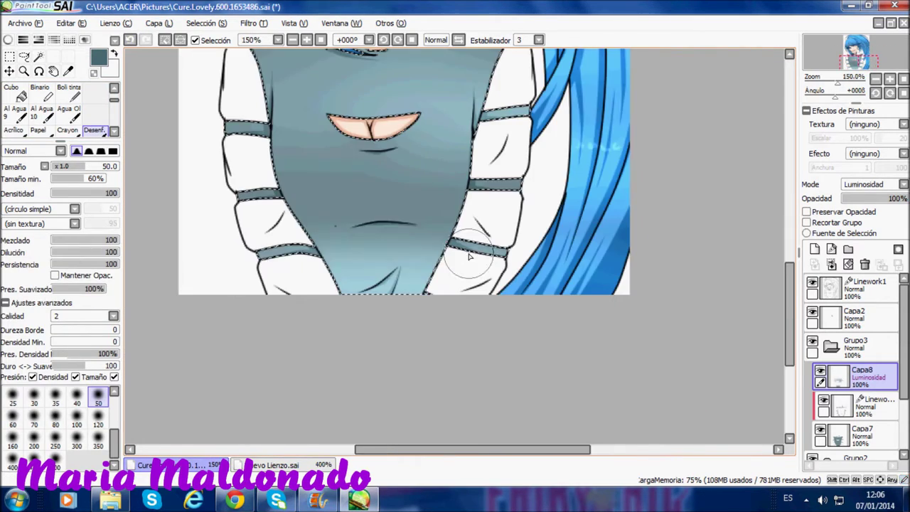
# Select the white sleeve sections and choker on Linework1 with the magic wand and fill them dark grey on Capa9 in Grupo4.
pyautogui.scroll(-2, 373, 260)
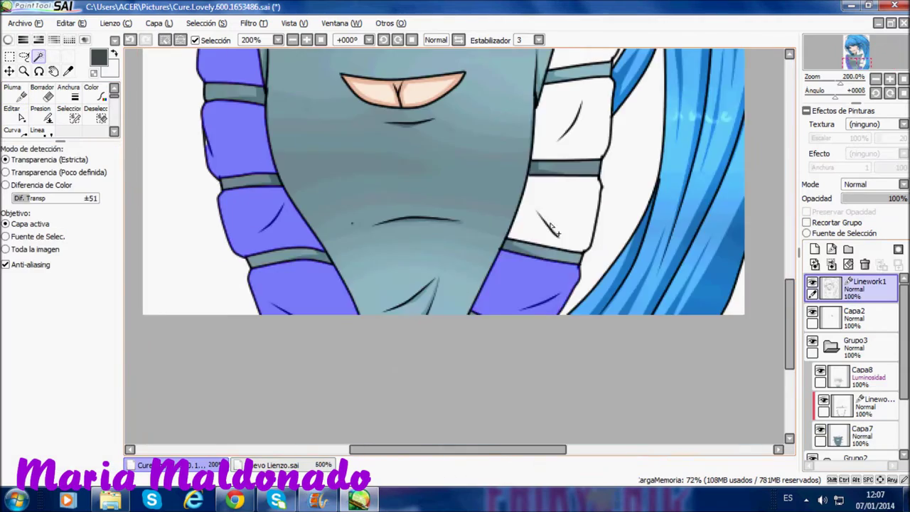
pyautogui.scroll(2, 274, 178)
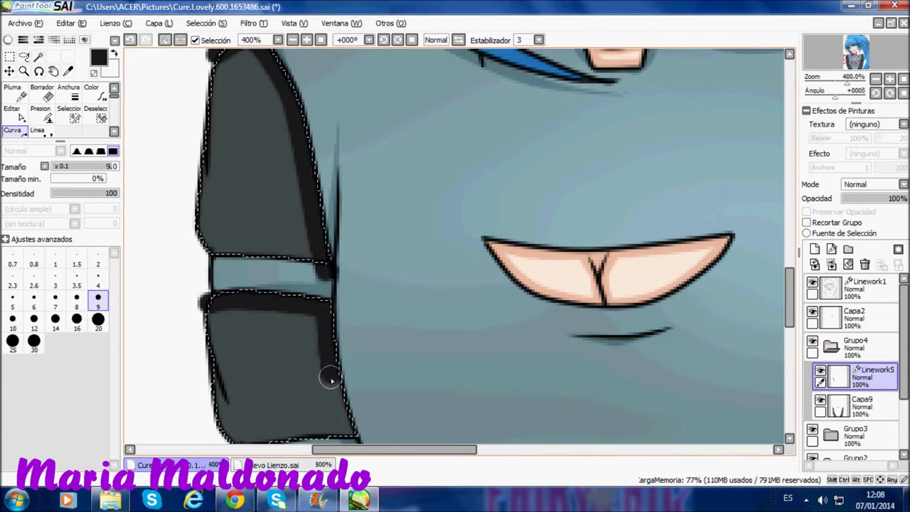
# Draw near-black size 9 curves on Linework5 along the edges and folds of the left sleeve.
pyautogui.scroll(-1, 326, 355)
pyautogui.scroll(-3, 326, 324)
pyautogui.scroll(1, 266, 187)
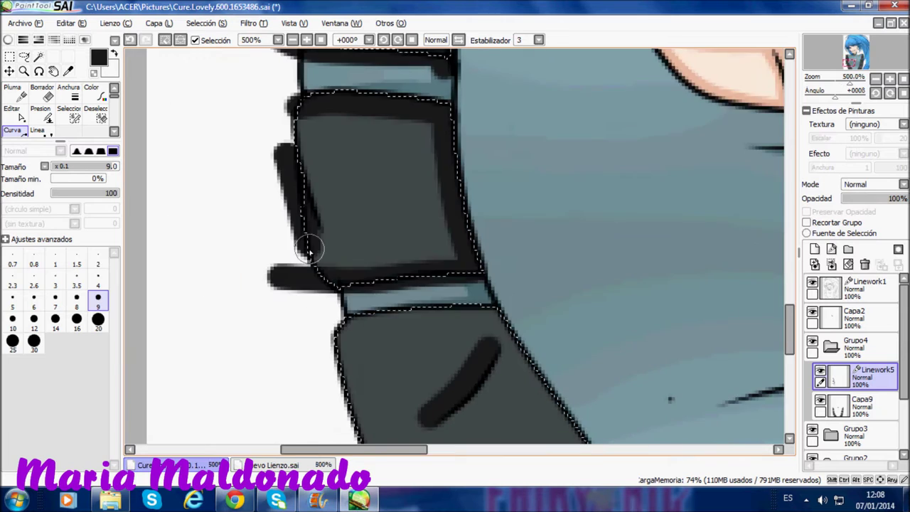
pyautogui.scroll(-1, 277, 228)
pyautogui.moveTo(302, 298); pyautogui.dragTo(348, 318)
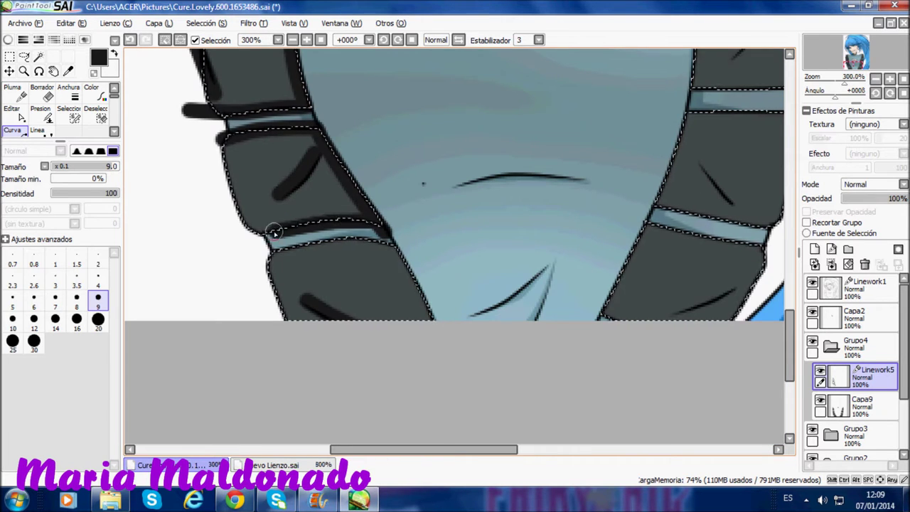
# Draw near-black size 9 curves on Linework5 along the edges and folds of the right sleeve.
pyautogui.scroll(-3, 249, 285)
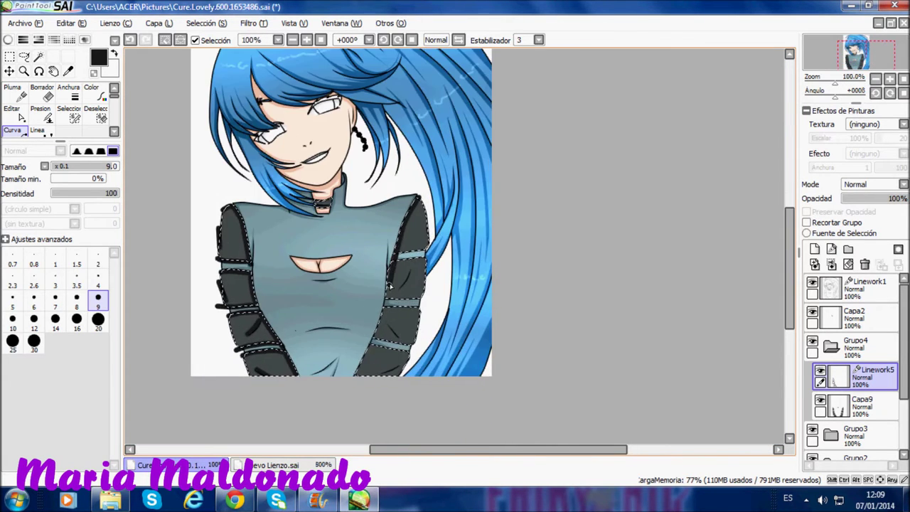
pyautogui.scroll(4, 378, 329)
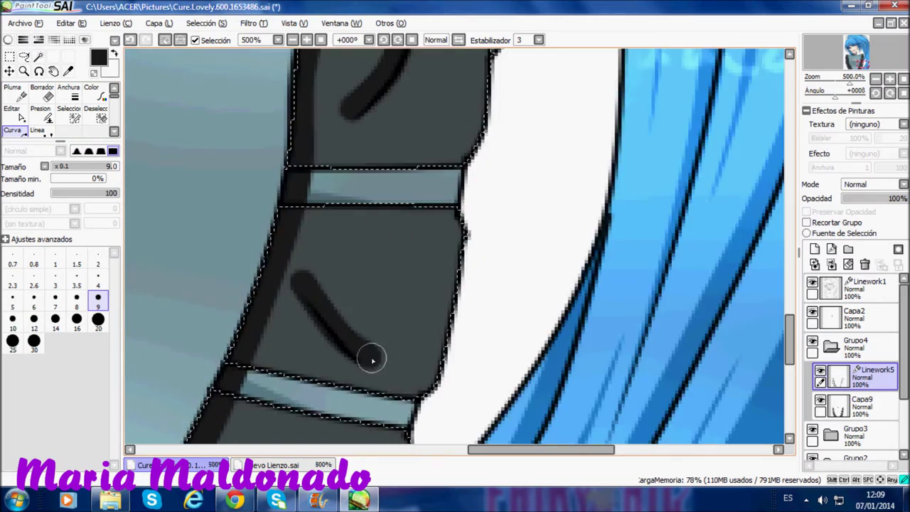
pyautogui.scroll(3, 339, 253)
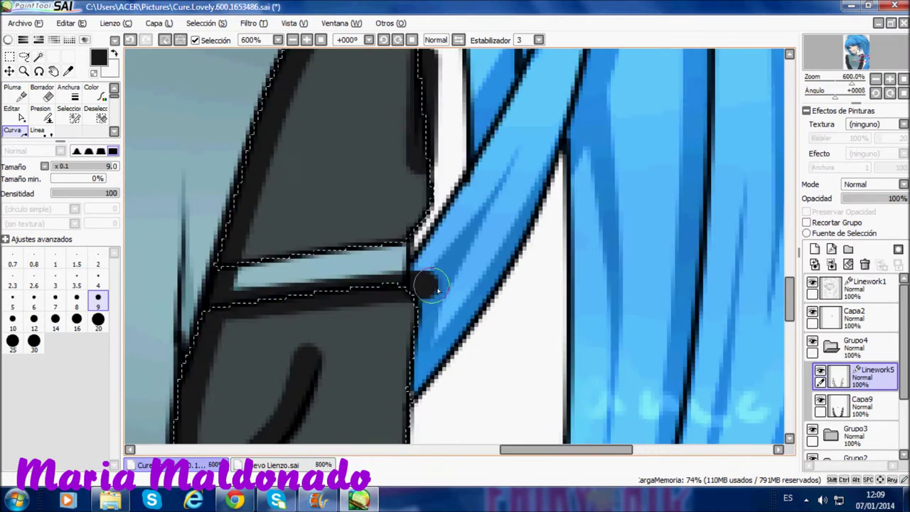
# Adjust the points of the shading curve at the outer edge of the right shoulder with the edit tool.
pyautogui.click(11, 110)
pyautogui.press('Home')
pyautogui.scroll(2, 327, 248)
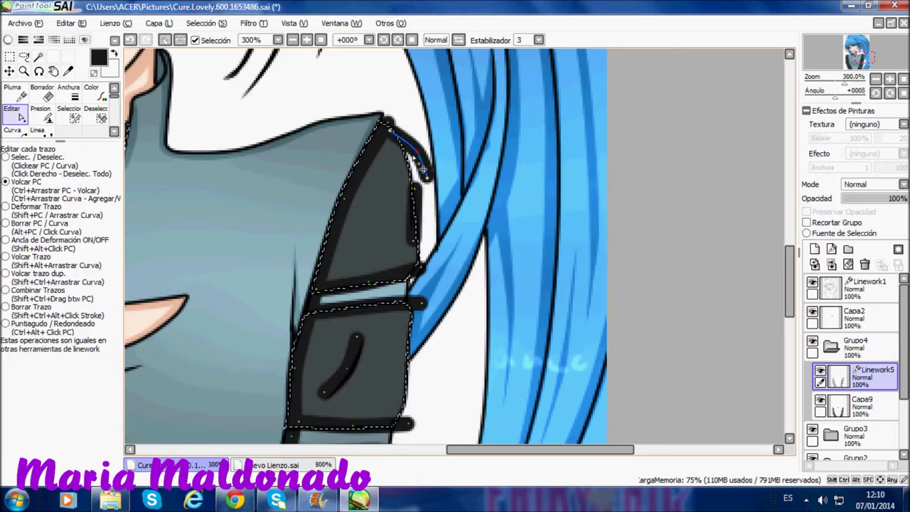
# Taper the fold curves of the left sleeve with the pressure tool and align them with the edit tool.
pyautogui.click(40, 113)
pyautogui.scroll(-3, 327, 213)
pyautogui.scroll(2, 418, 281)
pyautogui.scroll(3, 356, 348)
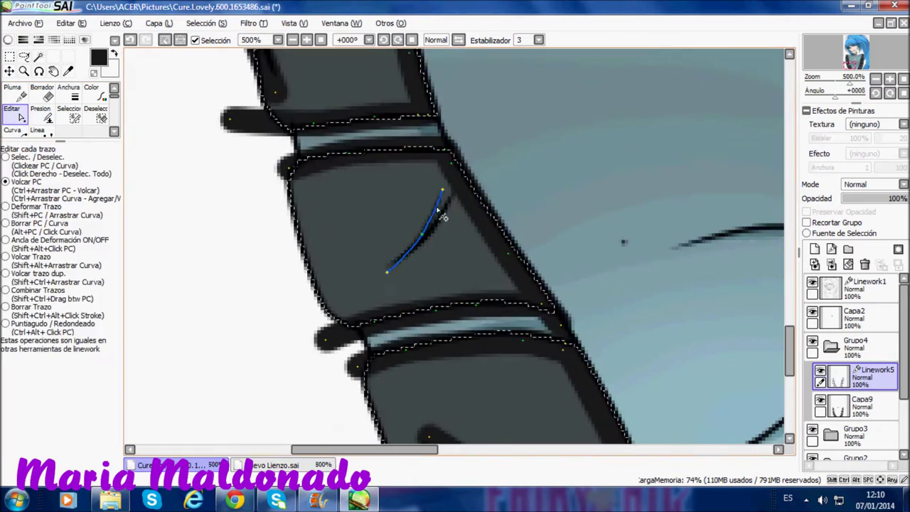
pyautogui.scroll(-1, 292, 288)
pyautogui.press('ctrl')
pyautogui.scroll(3, 366, 427)
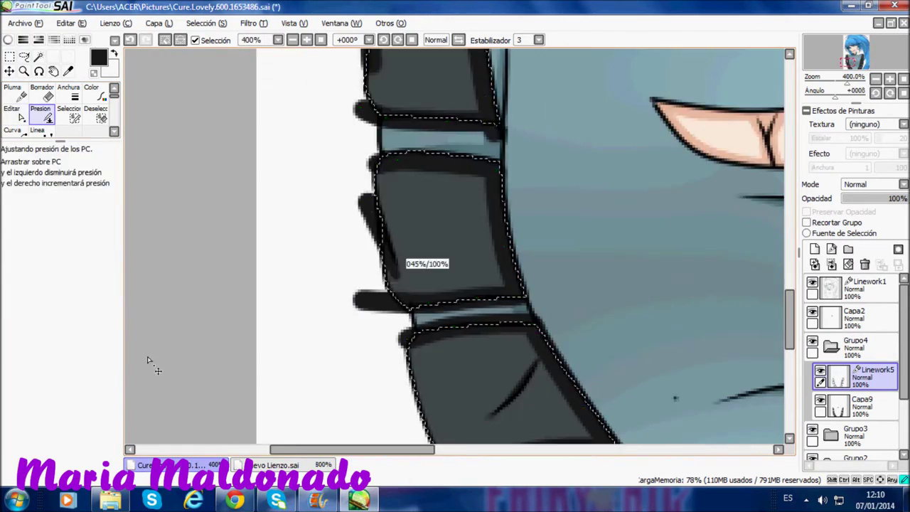
# Taper the fold curves of the right sleeve with the pressure tool and align them with the black fold lines.
pyautogui.scroll(-3, 370, 263)
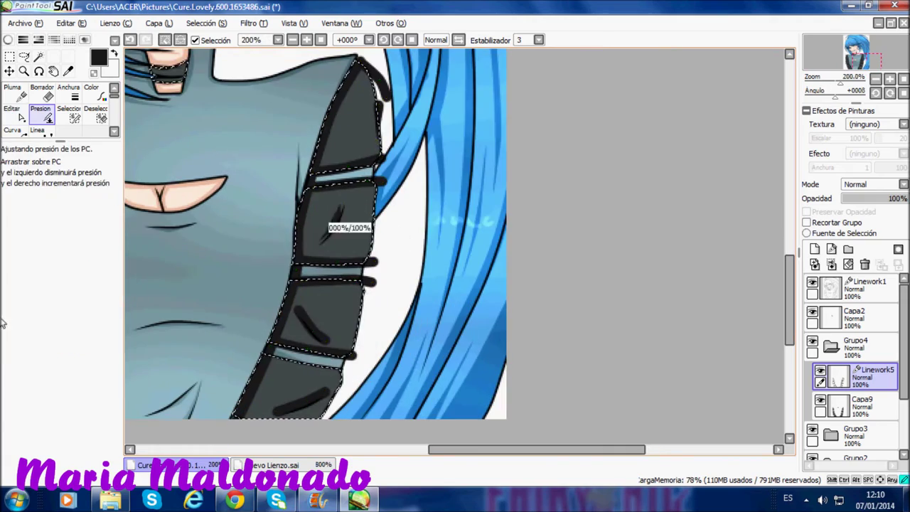
pyautogui.scroll(-3, 281, 364)
pyautogui.scroll(4, 178, 382)
pyautogui.press('ctrl')
pyautogui.scroll(1, 500, 315)
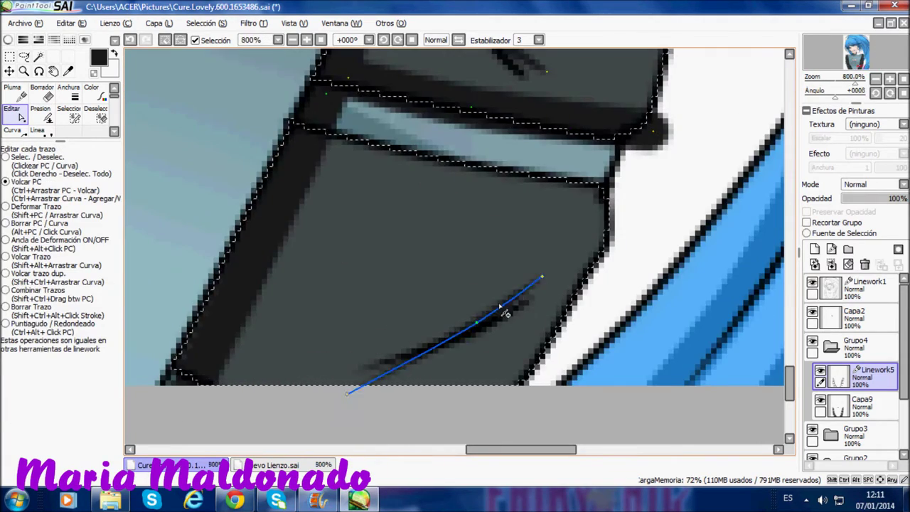
pyautogui.scroll(-1, 407, 247)
pyautogui.scroll(-1, 355, 313)
pyautogui.scroll(2, 422, 235)
pyautogui.scroll(-3, 359, 203)
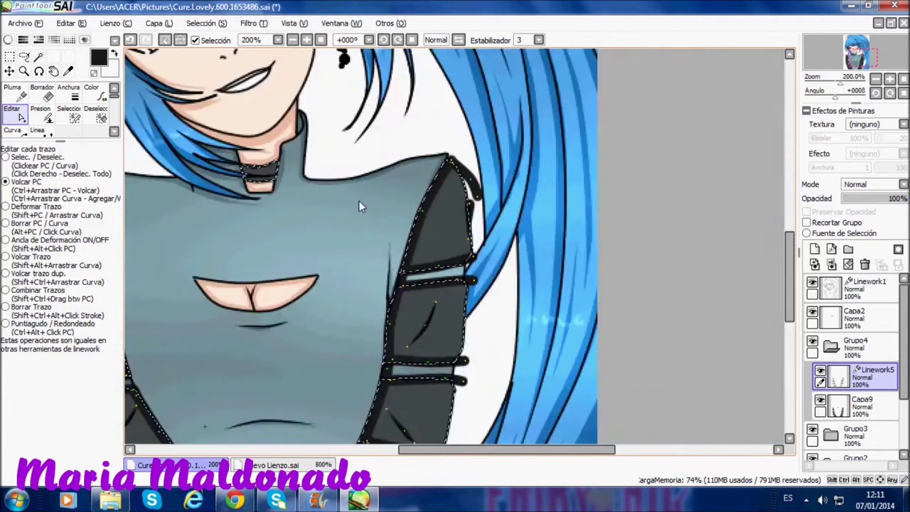
# Clip Linework5 to Capa9 and add soft sleeve highlights on the Luminosidad layer Capa10 with the size 50 airbrush and Desenf. brush.
pyautogui.scroll(4, 278, 210)
pyautogui.scroll(-6, 700, 344)
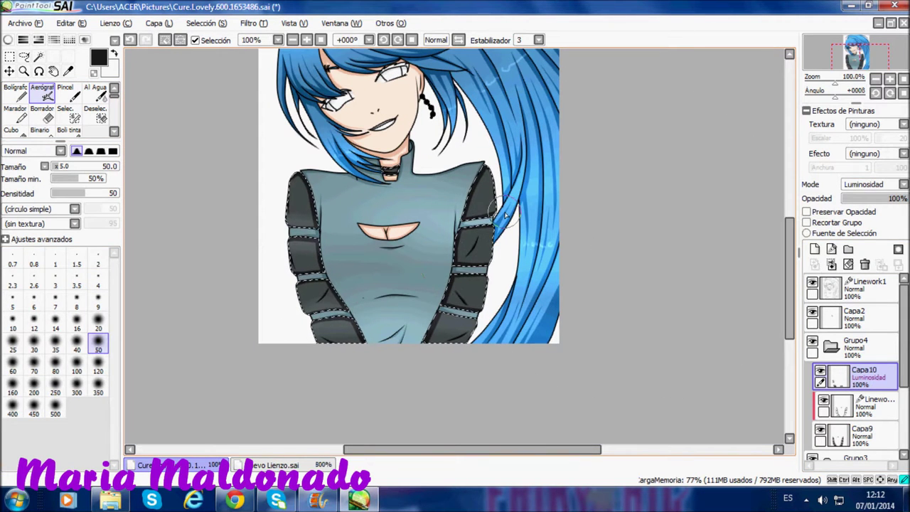
pyautogui.click(101, 117)
pyautogui.scroll(2, 409, 213)
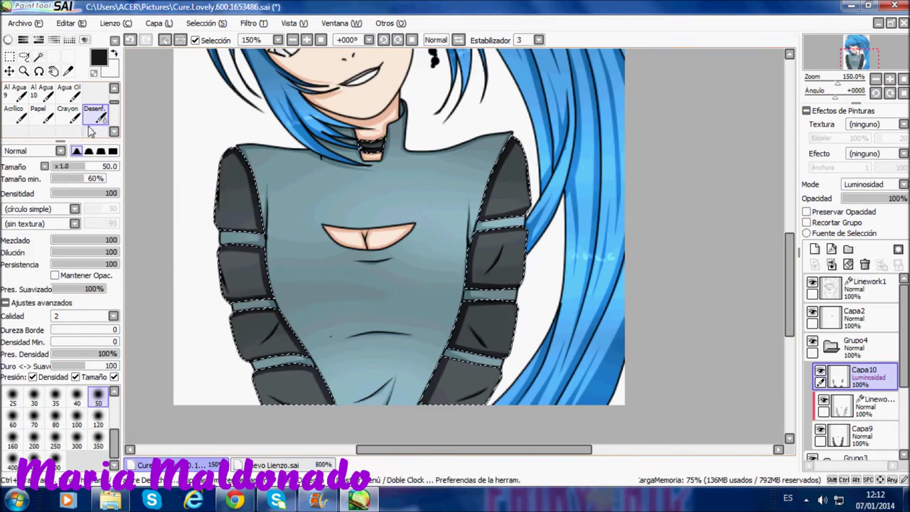
# Clear the selection, set the opacity of Capa6 to 0% and show the pink reference layer Capa1.
pyautogui.click(101, 96)
pyautogui.scroll(-3, 408, 285)
pyautogui.click(885, 353)
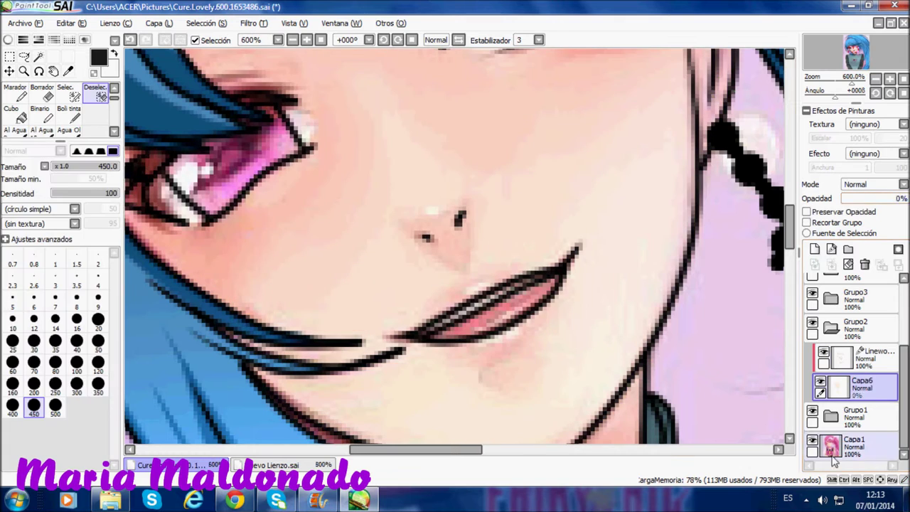
# Bring back the opacity of the face layer Capa6 and shade the selected headband in greys on Capa11 with the size 9 pen.
pyautogui.click(853, 359)
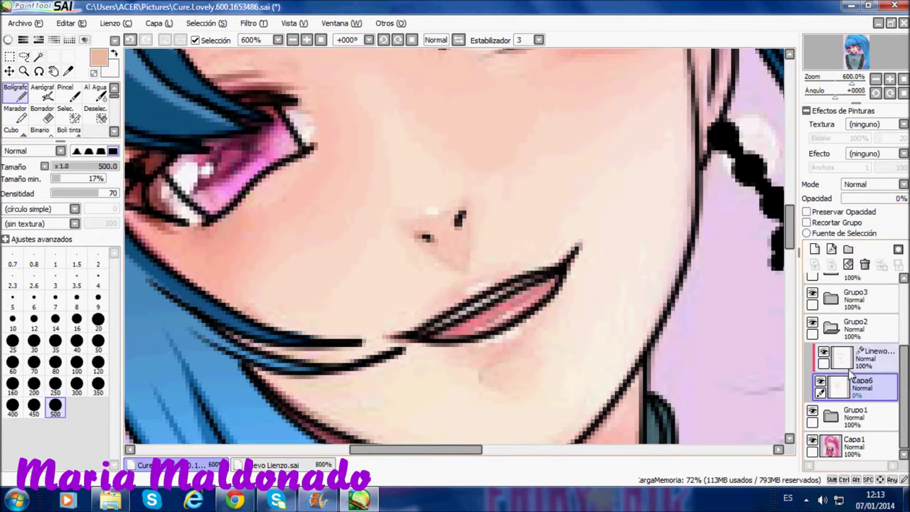
pyautogui.moveTo(890, 199); pyautogui.dragTo(878, 211)
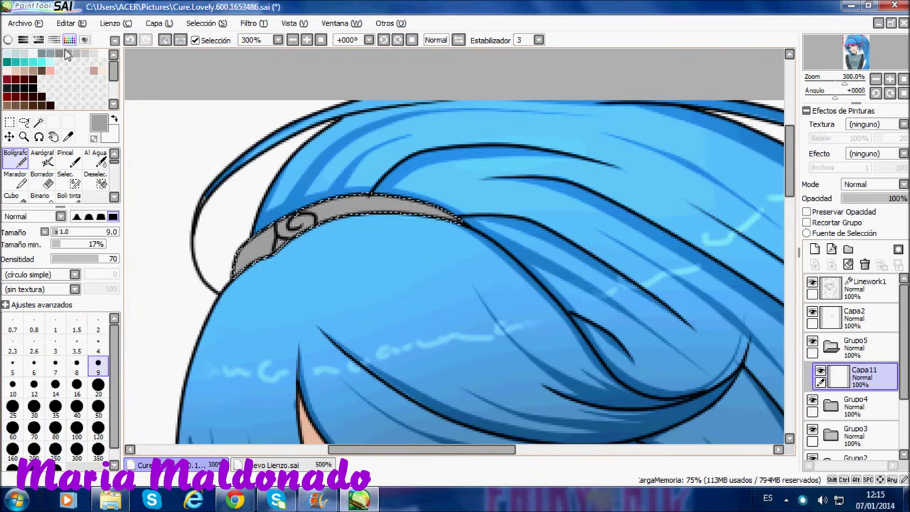
pyautogui.scroll(3, 240, 295)
pyautogui.scroll(-2, 226, 288)
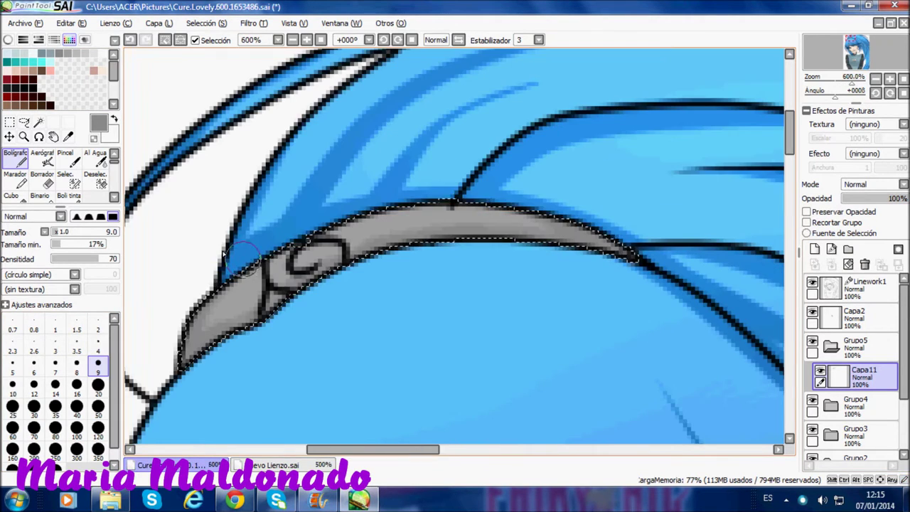
pyautogui.scroll(-2, 298, 297)
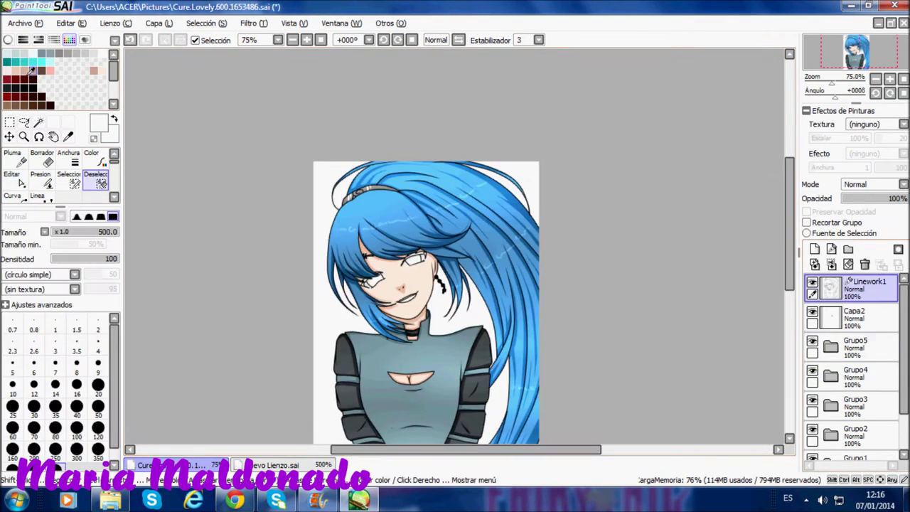
# Select the upper eyelash areas of both eyes on Linework1 and fill them with black on Capa12 in Grupo6 with the size 4 pen.
pyautogui.click(69, 179)
pyautogui.scroll(10, 375, 209)
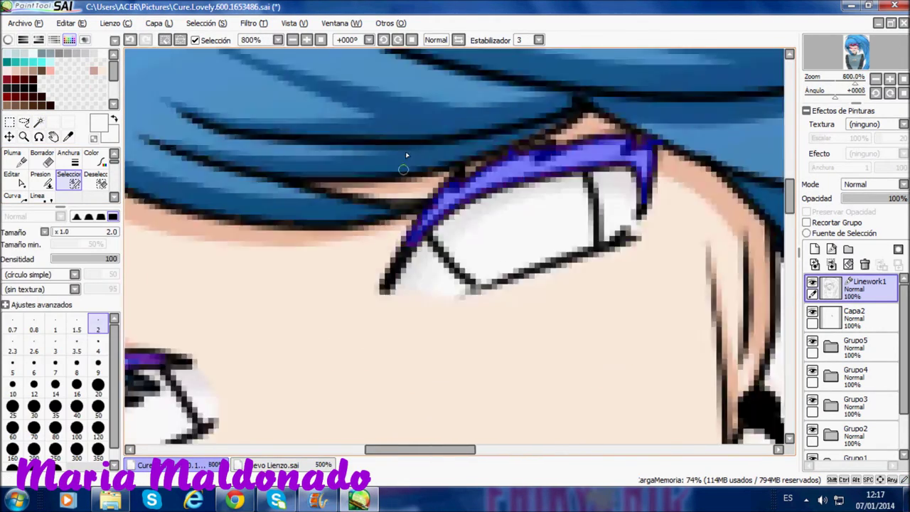
pyautogui.scroll(-2, 455, 245)
pyautogui.click(815, 250)
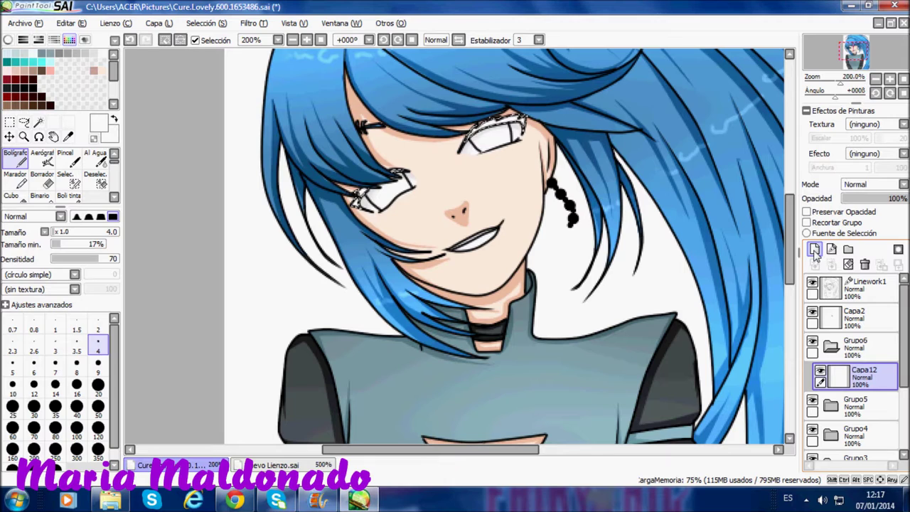
pyautogui.scroll(-3, 733, 271)
pyautogui.scroll(4, 734, 271)
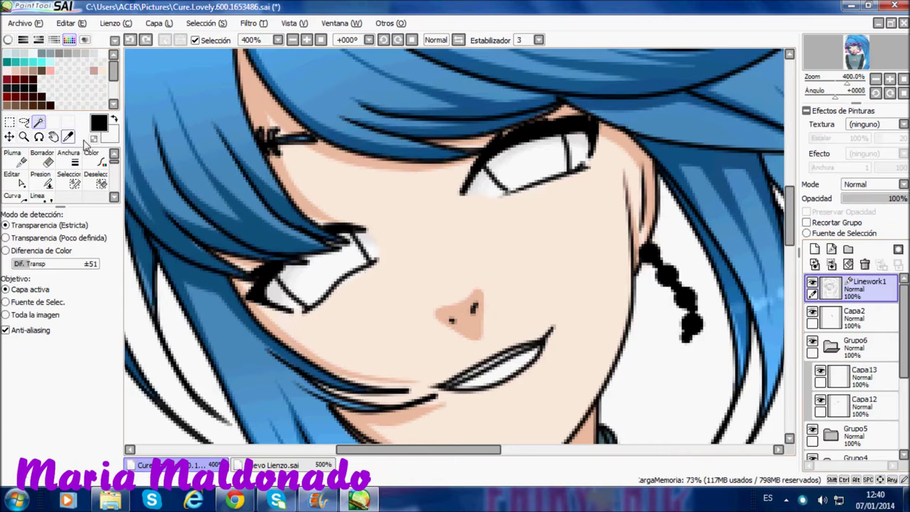
# Select both irises from Linework1 and paint them purple with darker rings and pupils on Capa13.
pyautogui.click(69, 179)
pyautogui.hotkey('ctrl', '+')
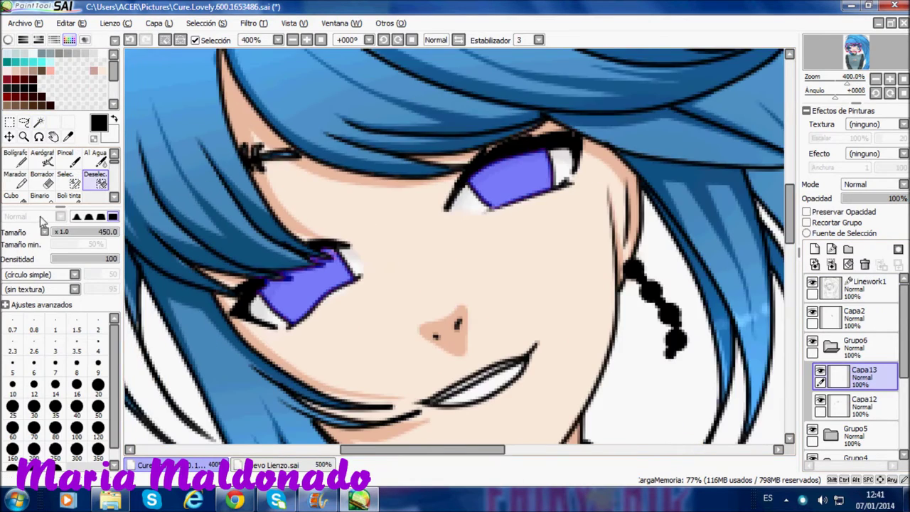
pyautogui.press('n')
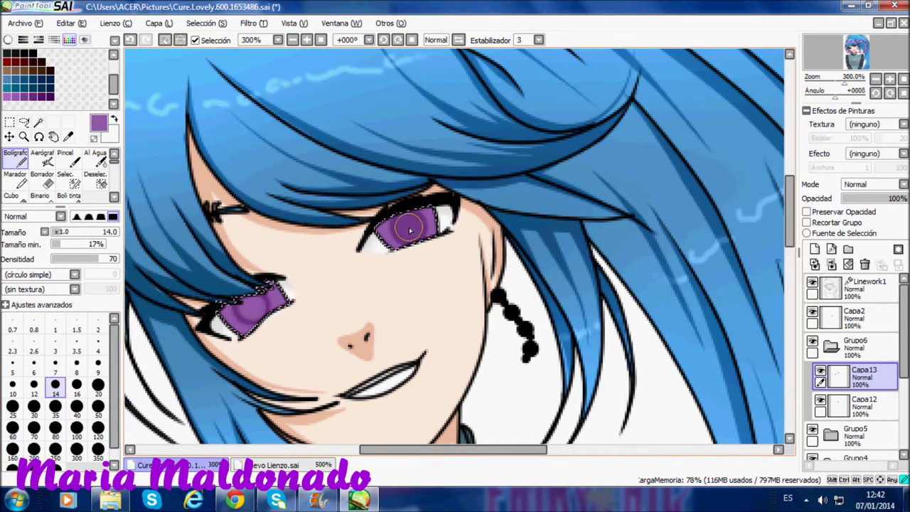
pyautogui.scroll(1, 302, 307)
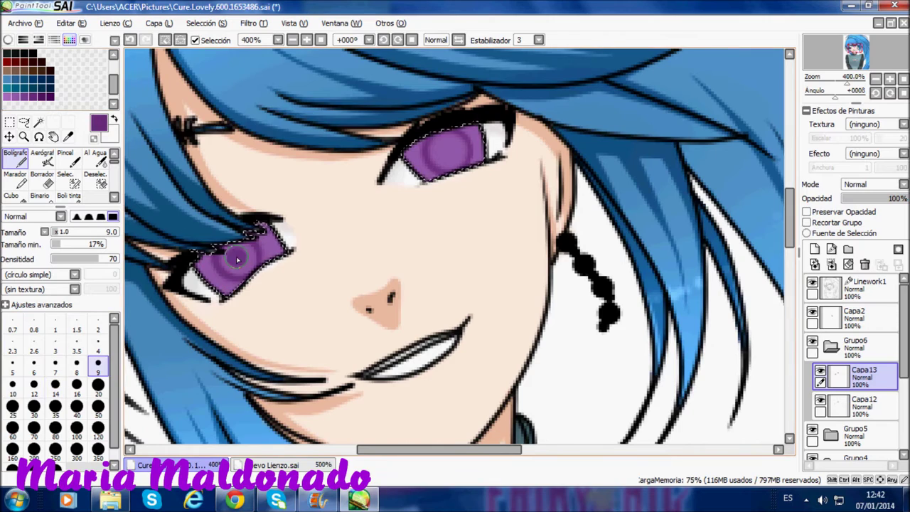
# Darken the upper part of both irises with black airbrush shading on Capa13, using sizes 20 and 9.
pyautogui.press('v')
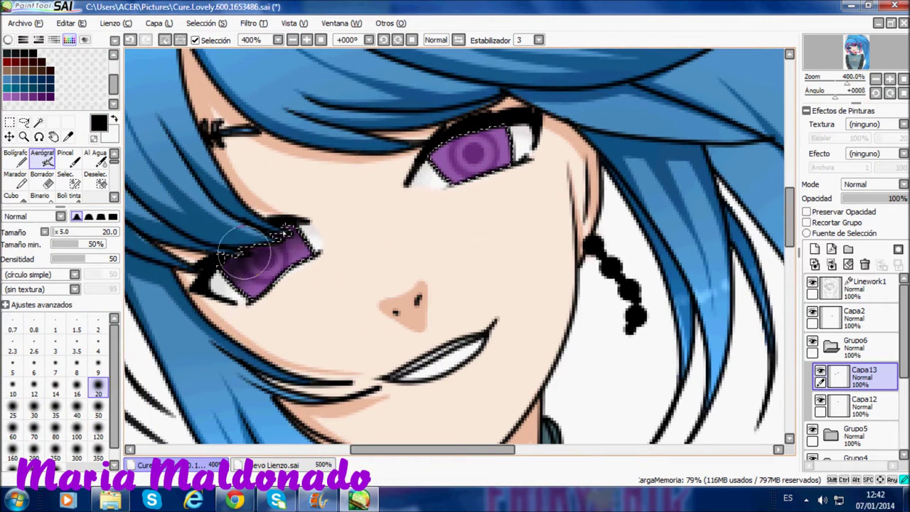
pyautogui.moveTo(455, 171); pyautogui.dragTo(266, 241)
pyautogui.click(98, 366)
pyautogui.scroll(4, 177, 248)
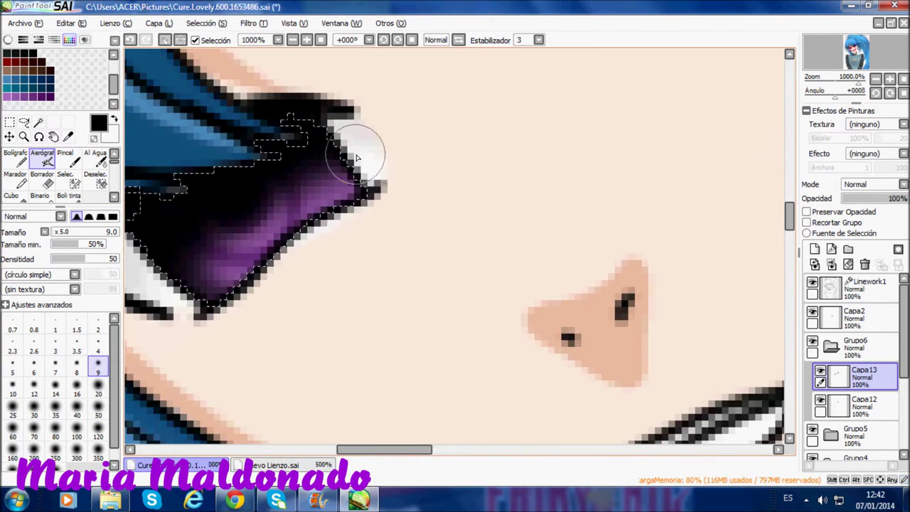
pyautogui.scroll(-3, 356, 147)
# Brighten the lower part of both irises with a purple size 9 airbrush on the Luminosidad layer Capa14 and add layer Capa15 above it.
pyautogui.keyDown('alt'); pyautogui.click(240, 209); pyautogui.keyUp('alt')
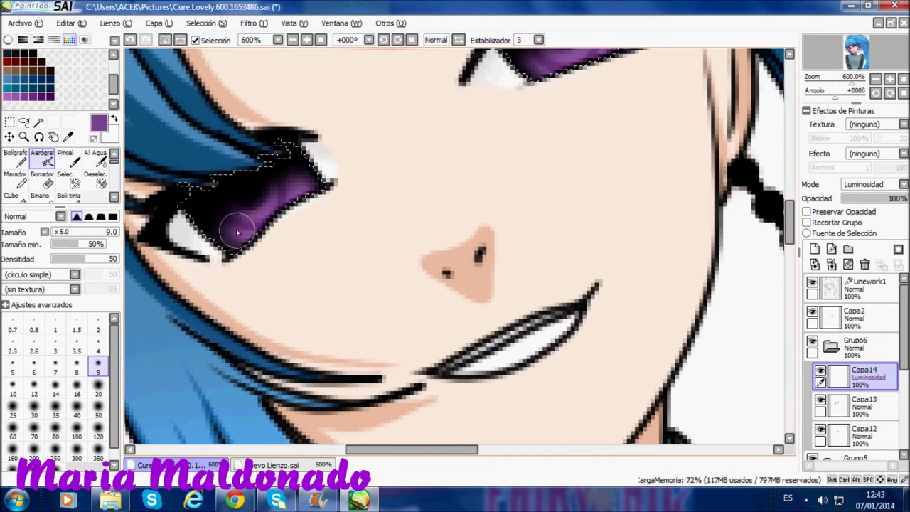
pyautogui.scroll(2, 299, 187)
pyautogui.scroll(-5, 298, 187)
pyautogui.scroll(3, 320, 177)
pyautogui.click(815, 249)
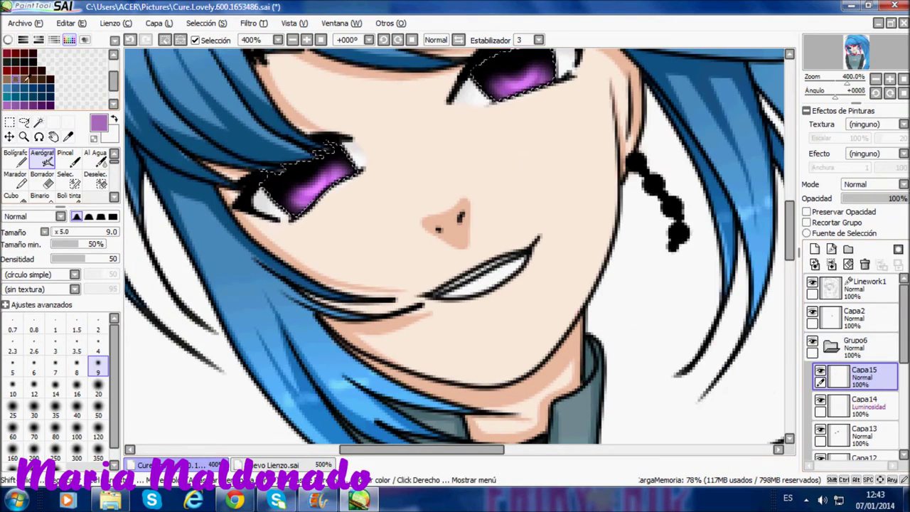
# Colour the lower lip in brown tones on Capa2 and mark the narrow upper lip with the size 4 selection pen.
pyautogui.click(98, 329)
pyautogui.scroll(3, 302, 225)
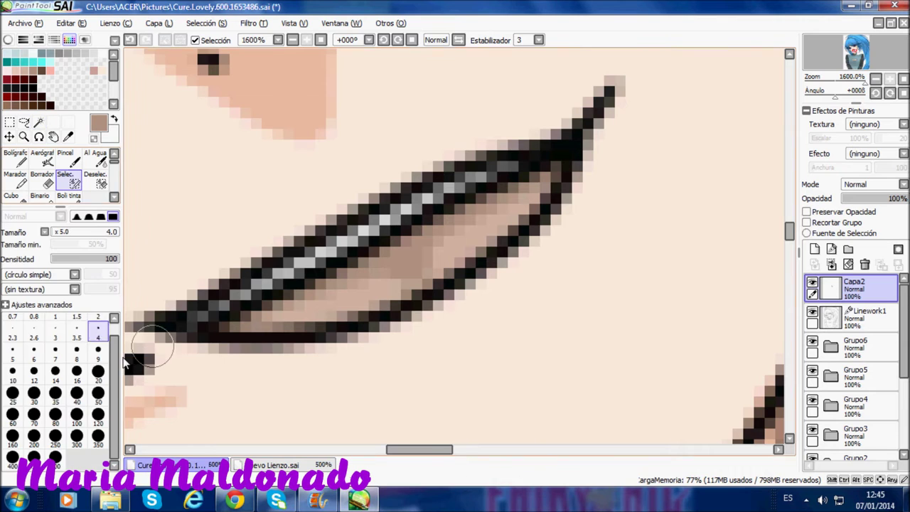
pyautogui.moveTo(297, 270); pyautogui.dragTo(482, 179)
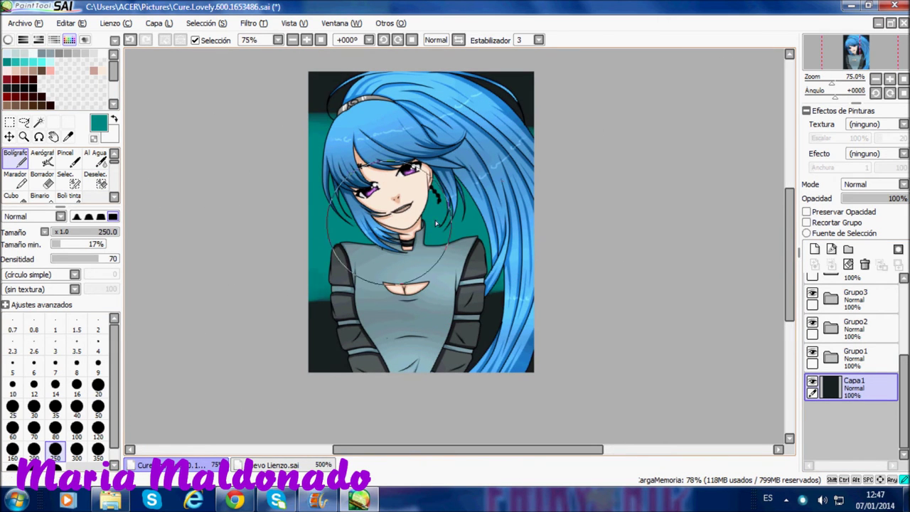
# Paint a soft dark gradient background on Capa1 behind the character with the airbrush and blend it with the size 120 Desenf. brush.
pyautogui.click(41, 159)
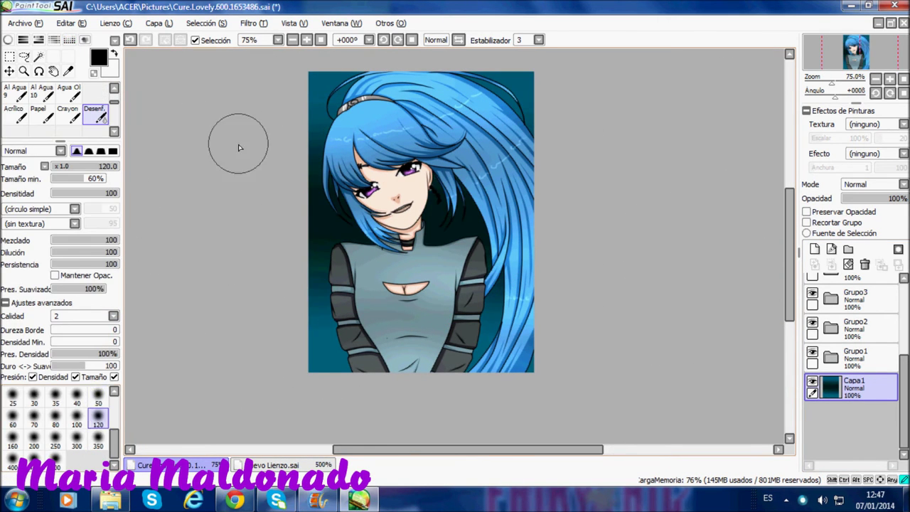
pyautogui.moveTo(498, 213)
pyautogui.mouseDown()
pyautogui.moveTo(587, 356)
pyautogui.moveTo(263, 72)
pyautogui.moveTo(327, 284)
pyautogui.mouseUp()
pyautogui.click(95, 113)
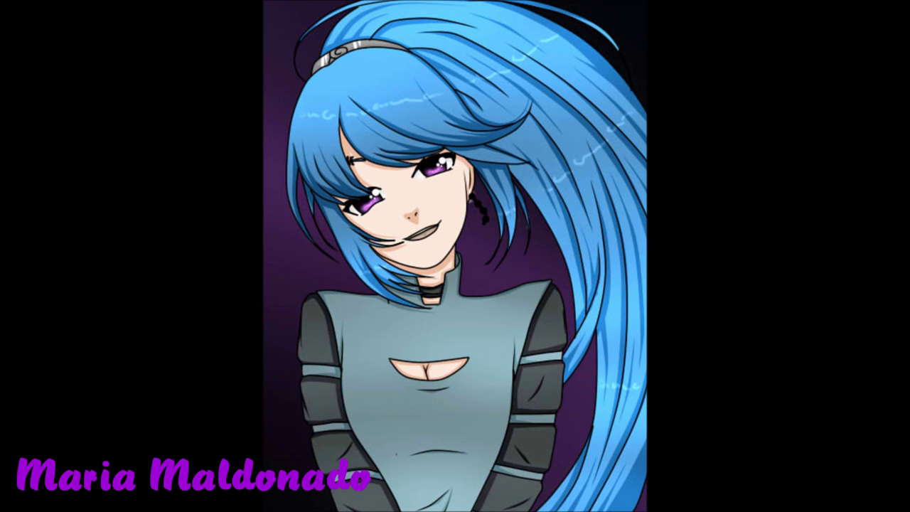